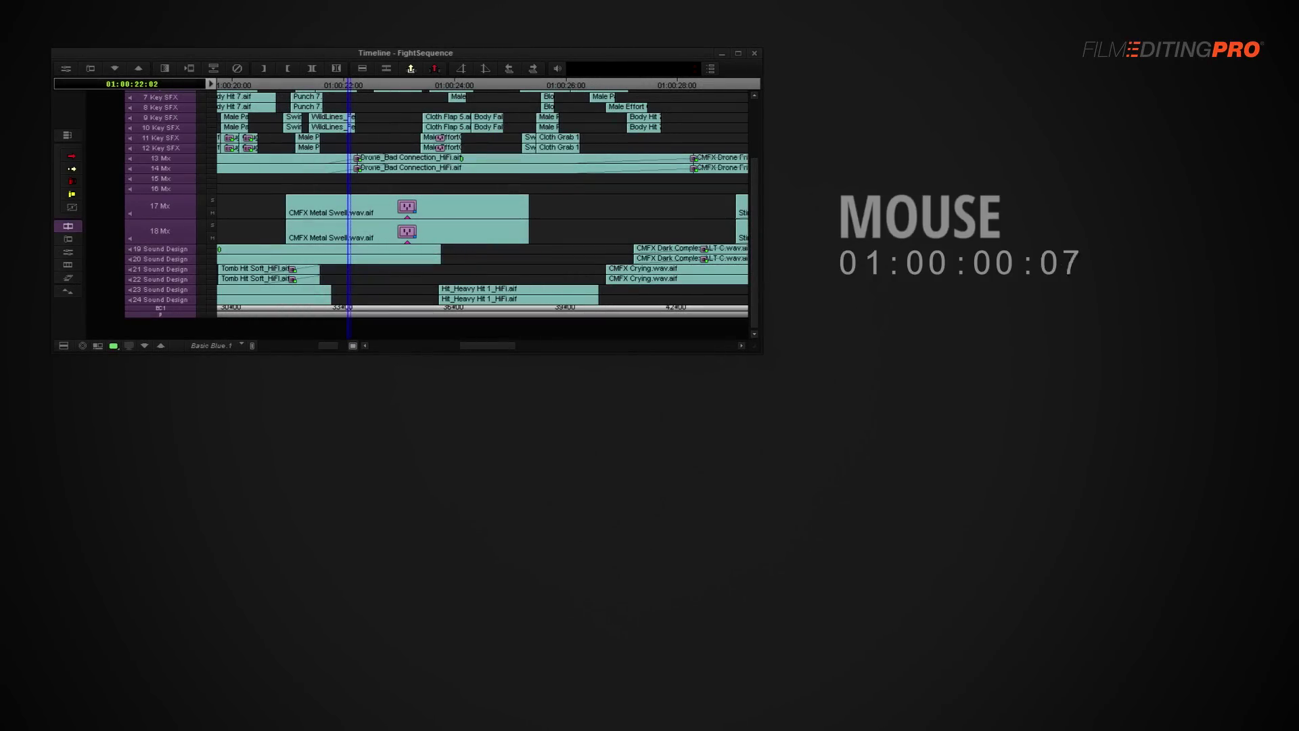
Render the D-Verb effects on both CMFX Metal Swell clips on tracks 17 and 18 Mx.
left_click(166, 257)
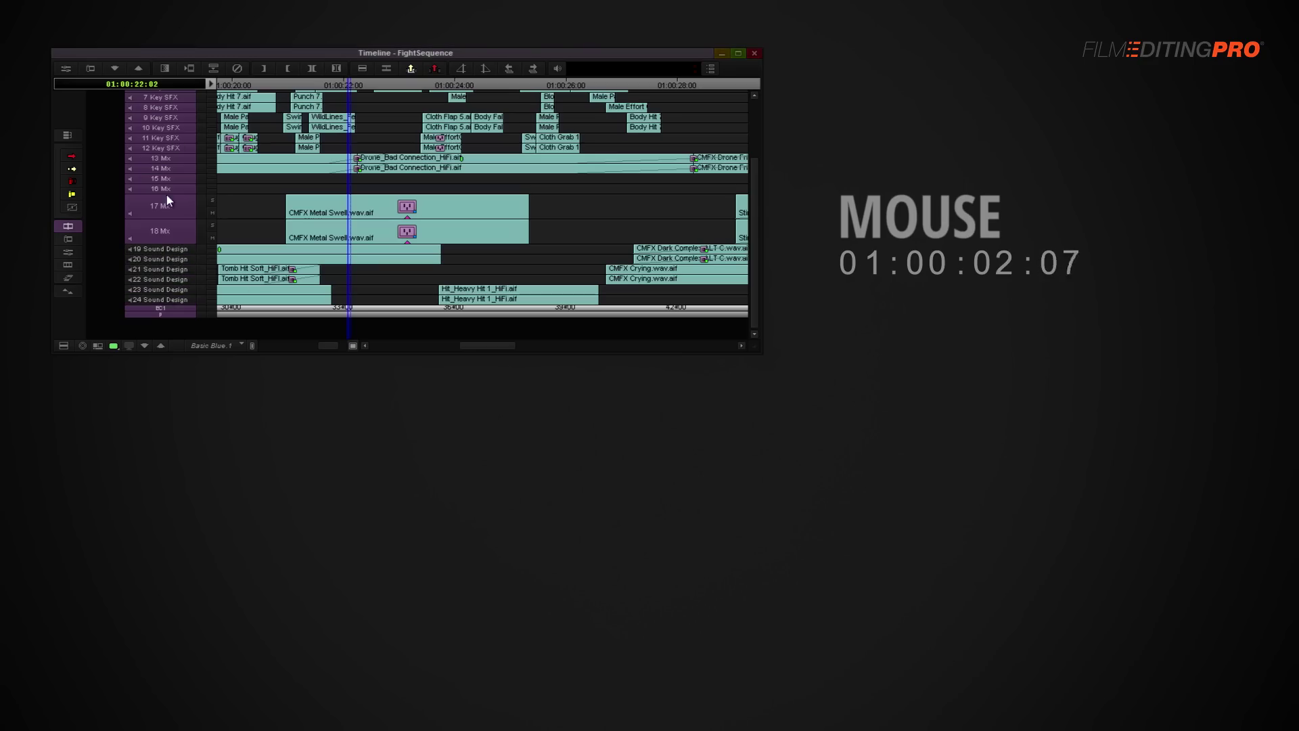
scroll(175, 130, "up", 5)
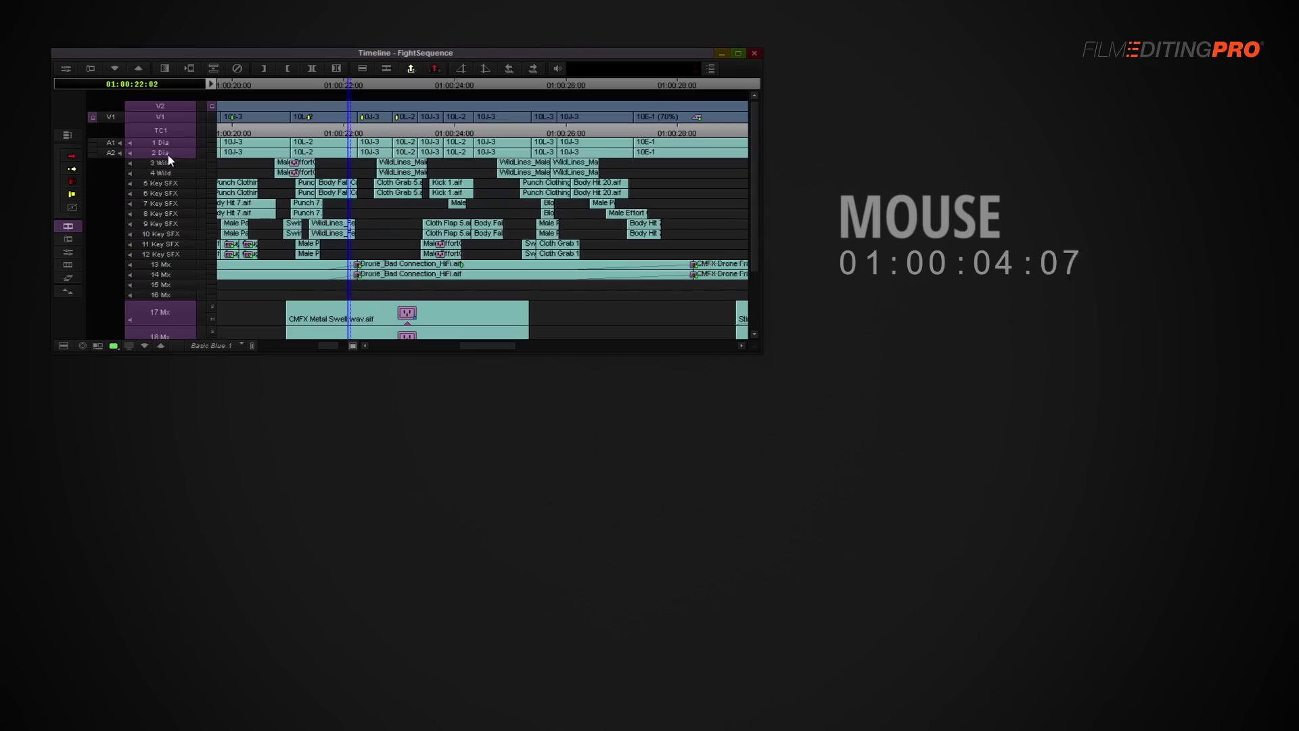
scroll(320, 172, "down", 5)
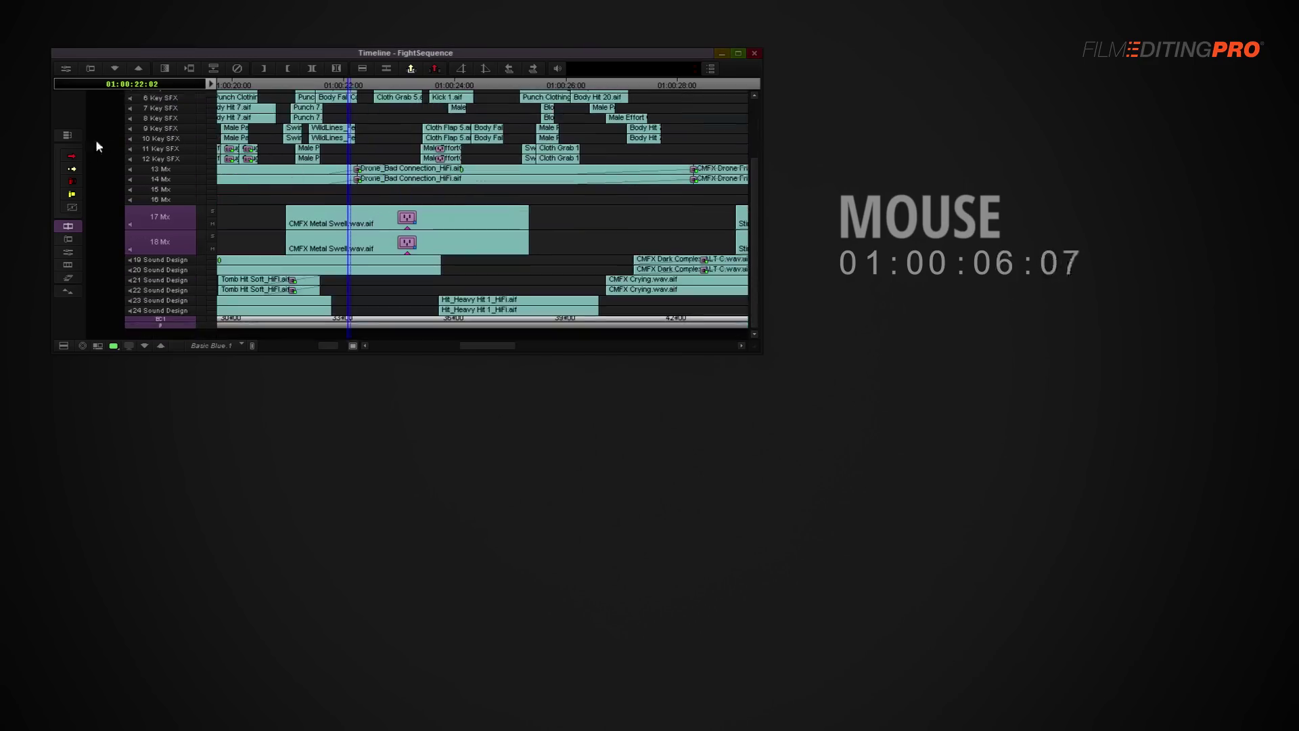
left_click(378, 222)
left_click(378, 242, "shift")
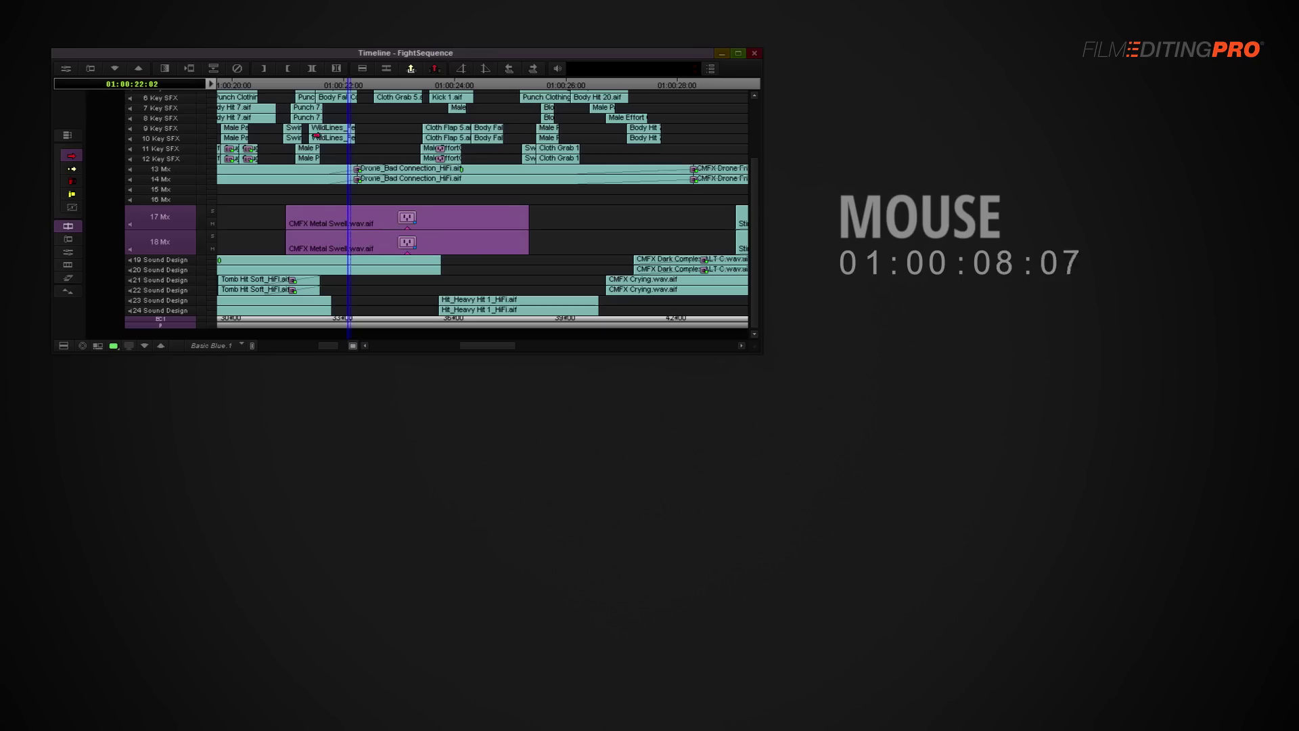
left_click(189, 68)
left_click(341, 240)
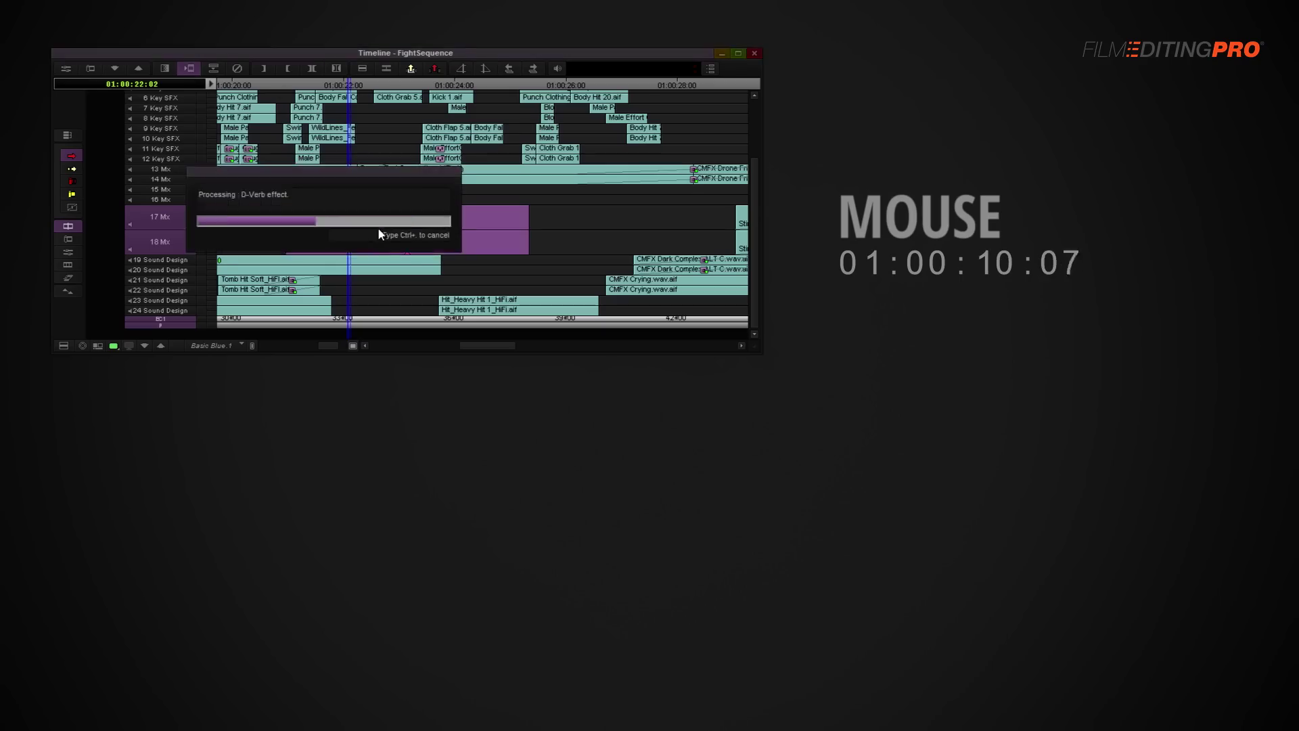
Deselect the clips and add an edit to the Metal Swell clips at 01:00:24:07.
left_click(211, 152)
key("Left")
key("Left")
key("Left")
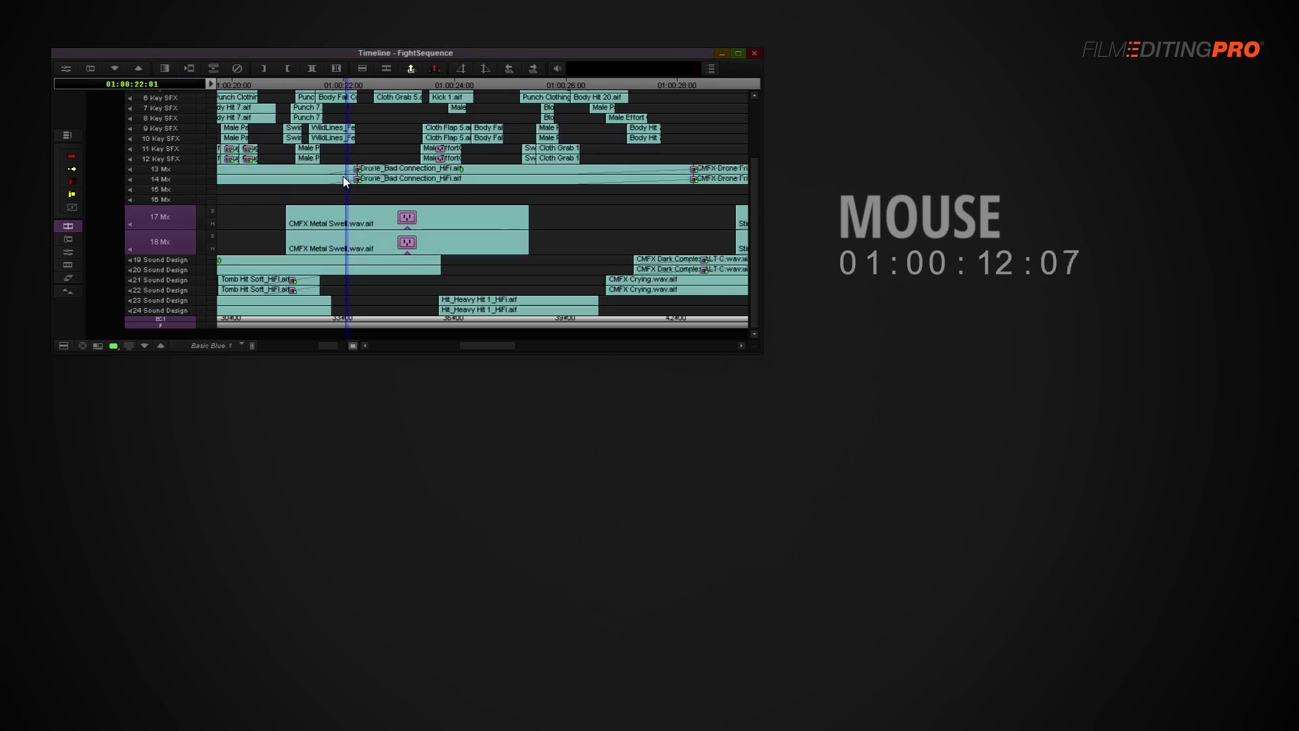
left_click(473, 191)
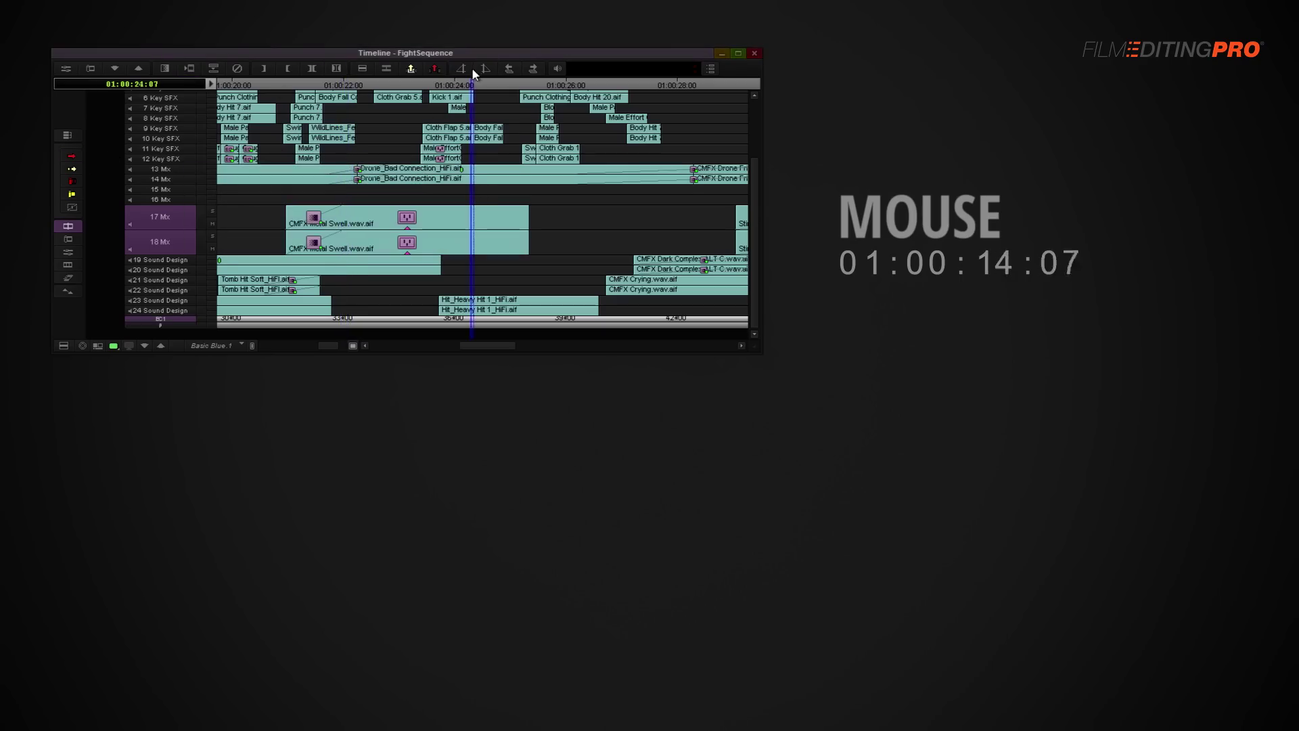
left_click(482, 67)
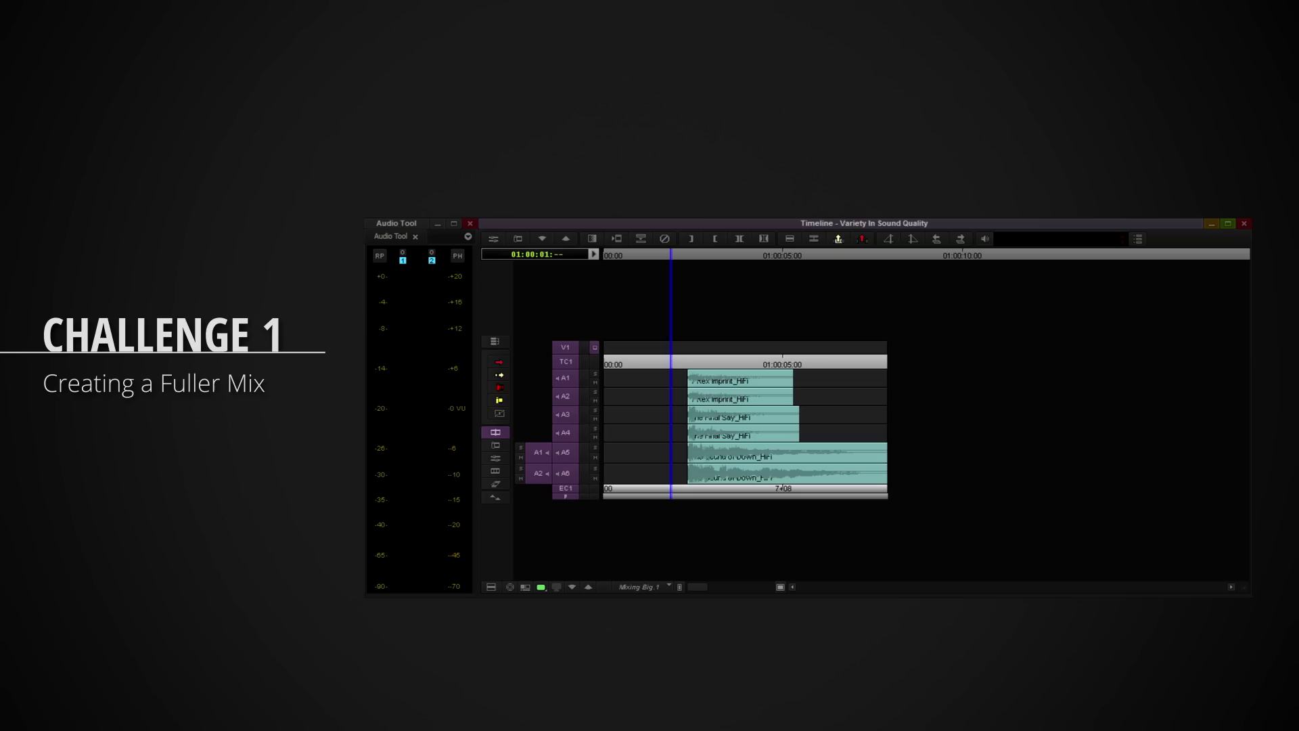
Play the mix while soloing A1/A2, then A3/A4, then A5/A6 to compare them.
key("space")
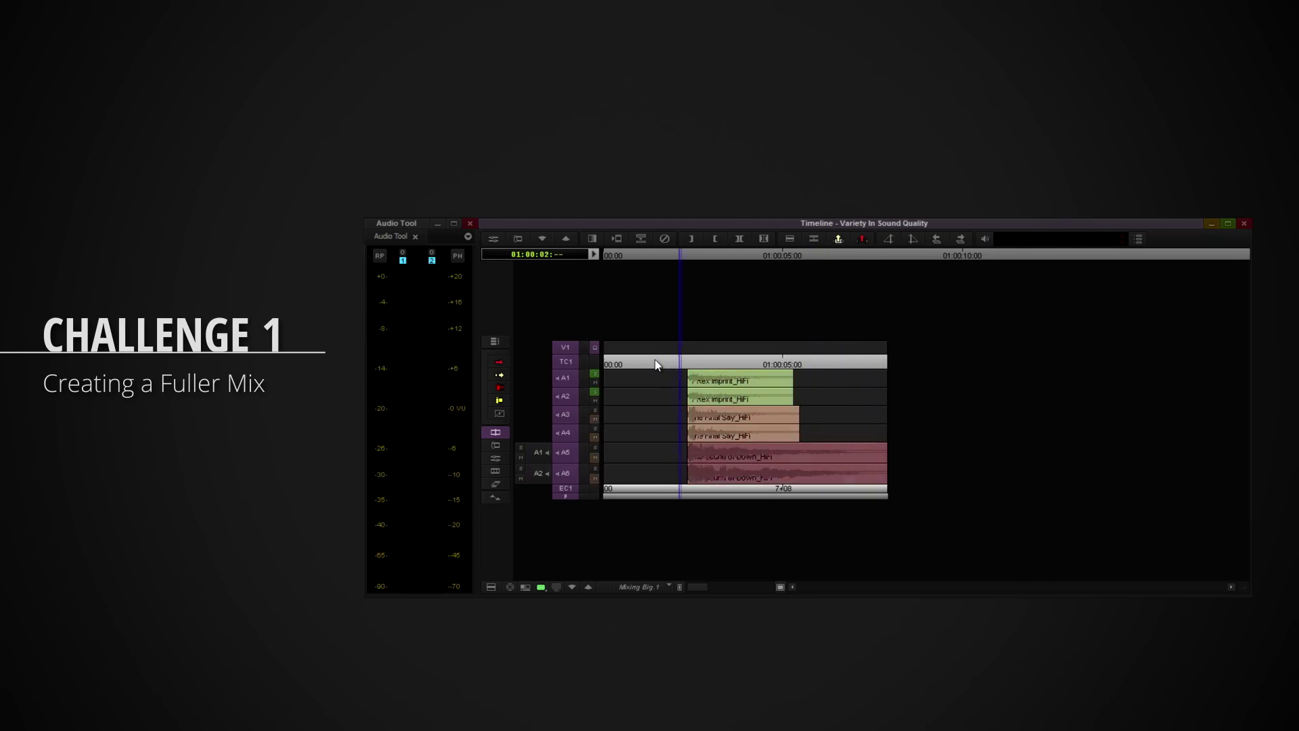
key("space")
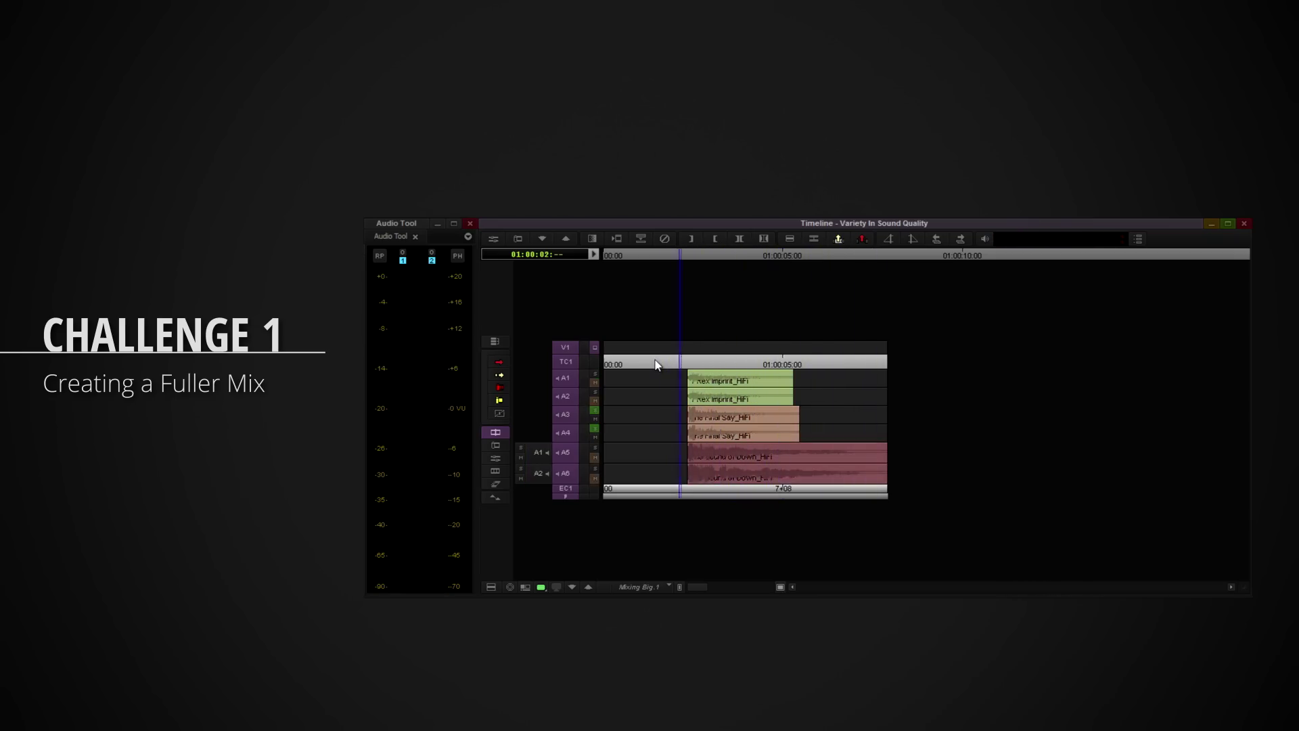
key("space")
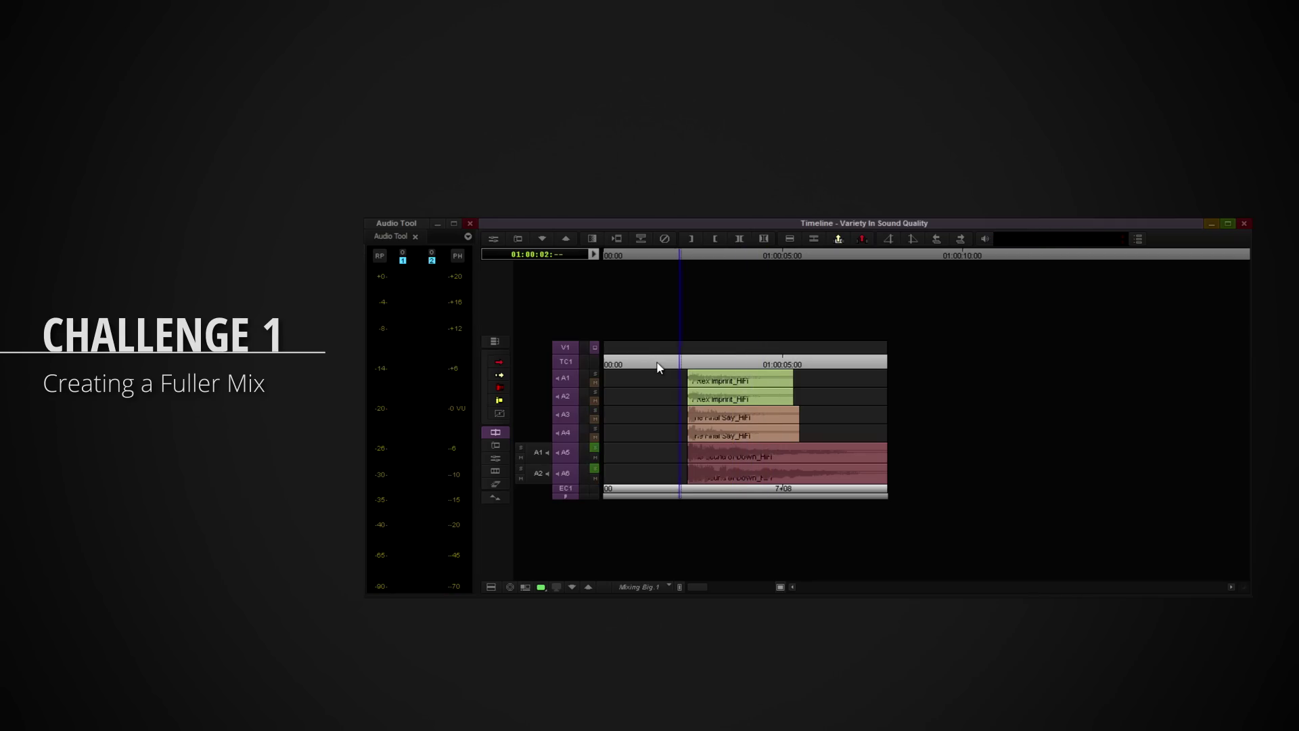
key("space")
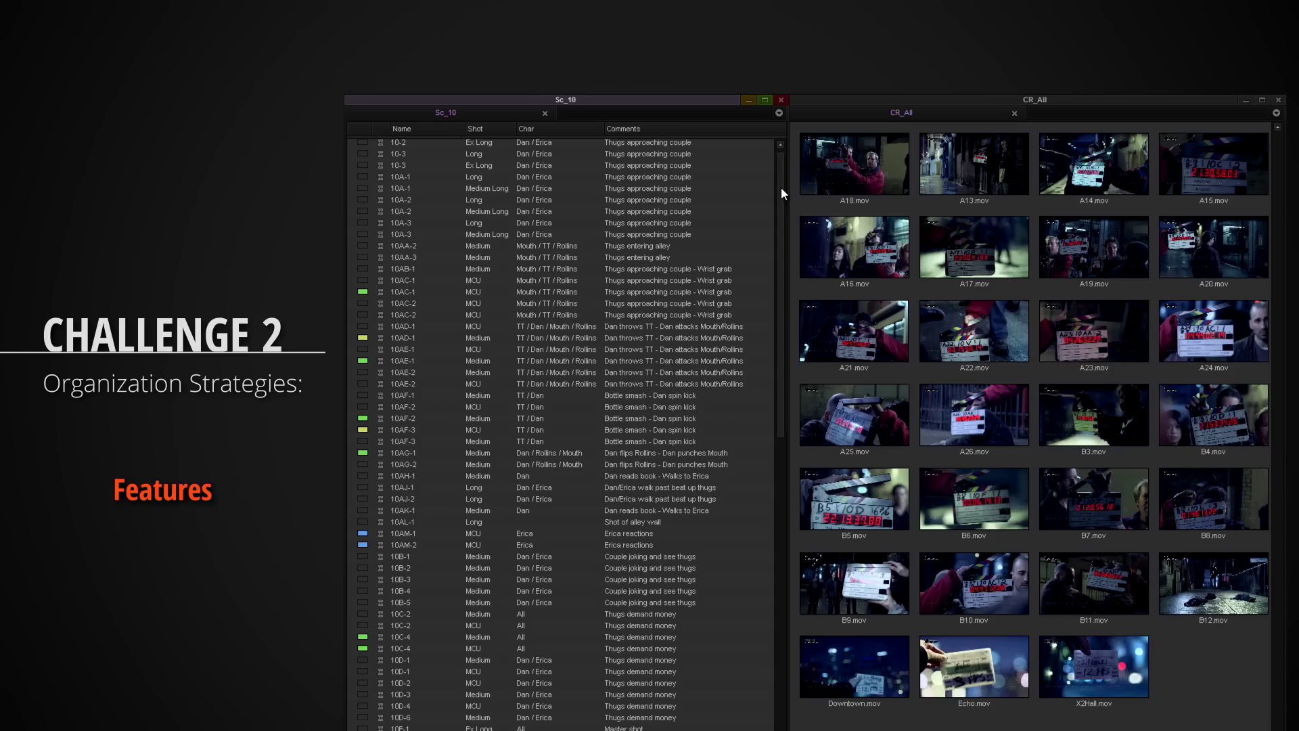
Rearrange the bin windows to bring the BD_DIA dialogue bin into view.
left_click_drag(781, 187, 765, 307)
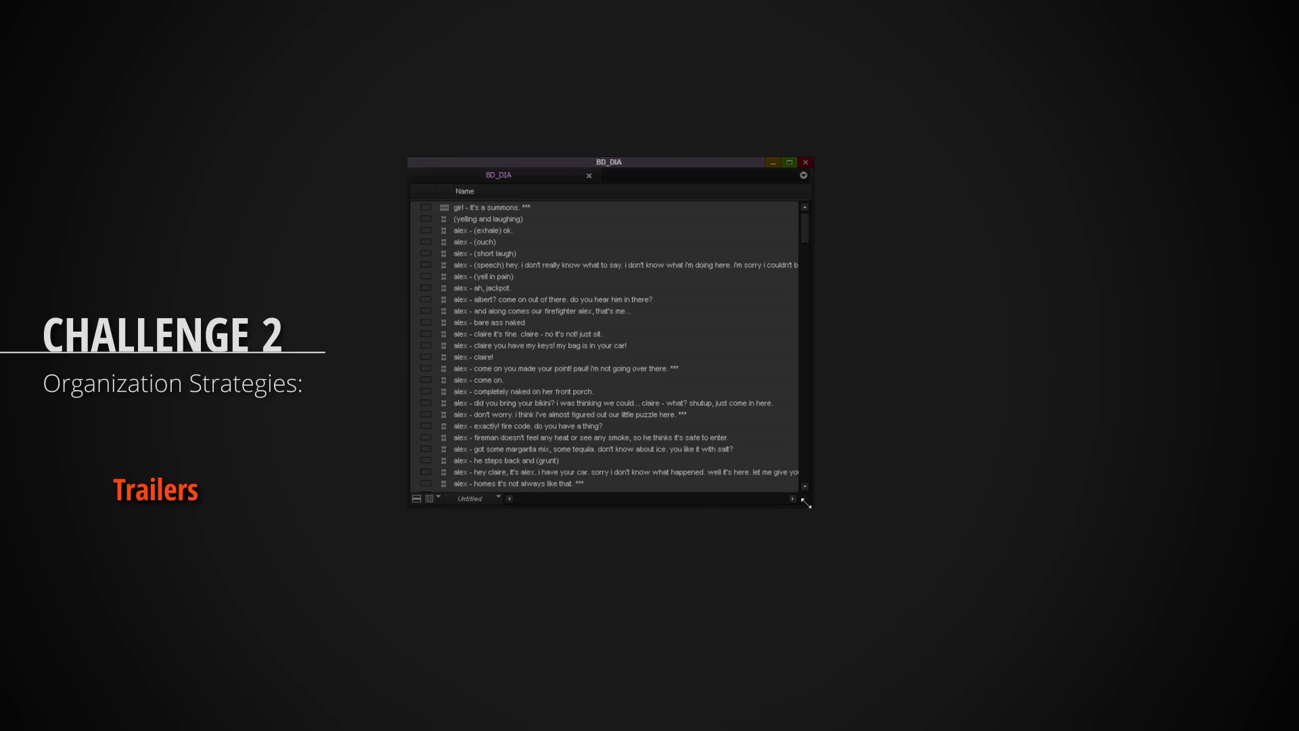
Widen the BD_DIA bin to show Creation Date, Duration, Drive and IN-OUT, and select the margarita mix clip.
left_click_drag(806, 504, 1141, 678)
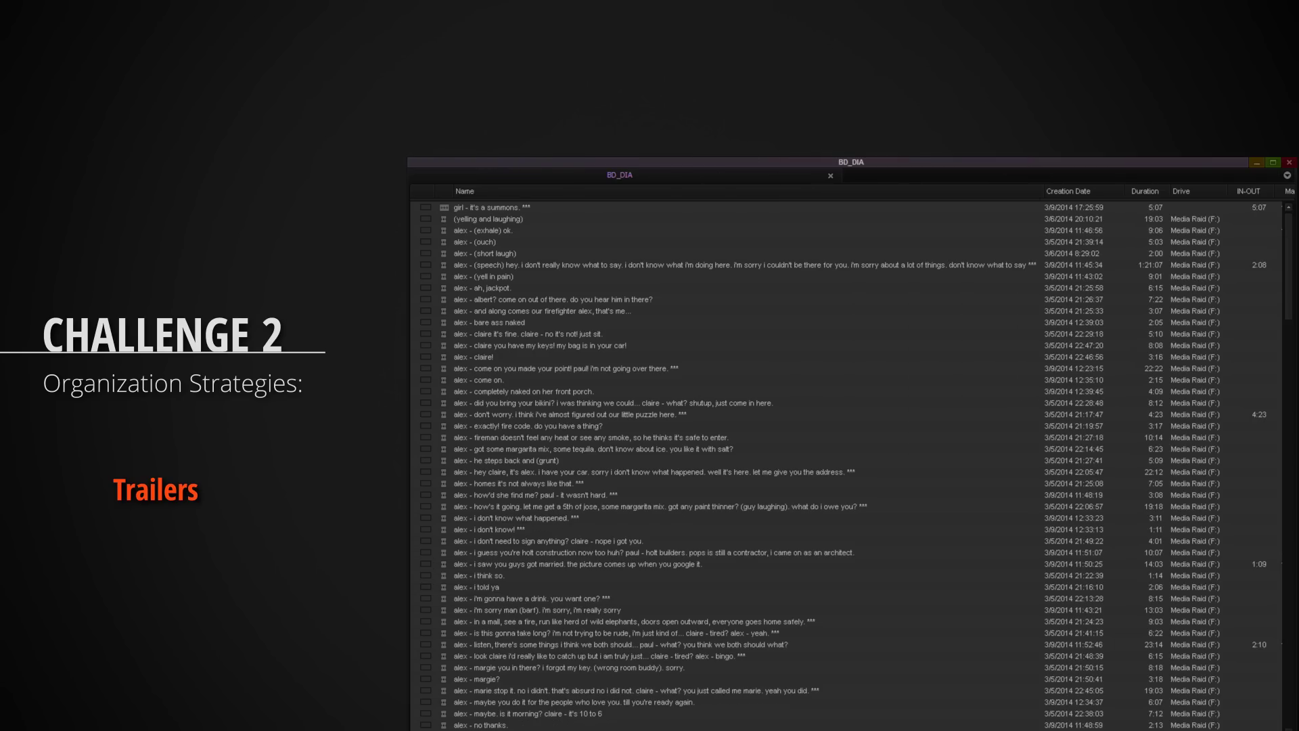
left_click(444, 450)
Inspect the clip's speaker prefix and dialogue text in rename mode without changing them, then scroll the list.
left_click(465, 449)
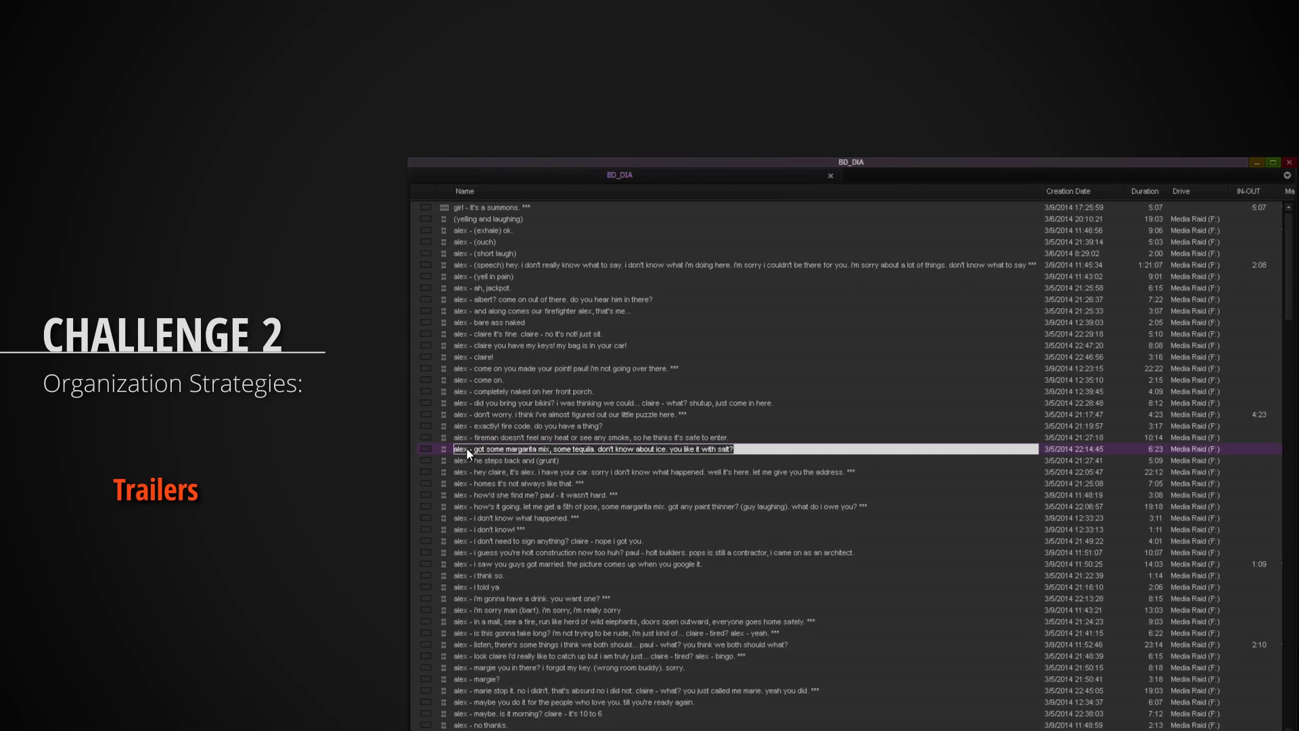
left_click_drag(466, 448, 456, 448)
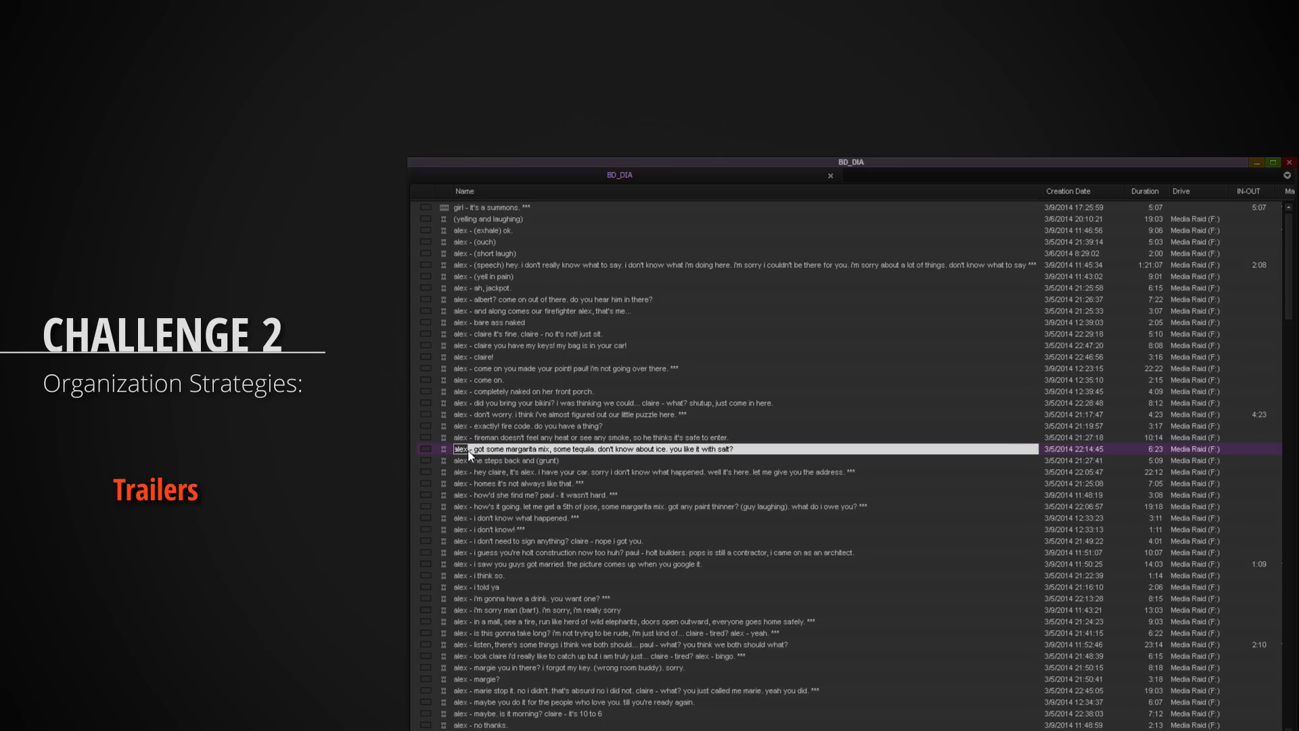
left_click_drag(474, 449, 761, 450)
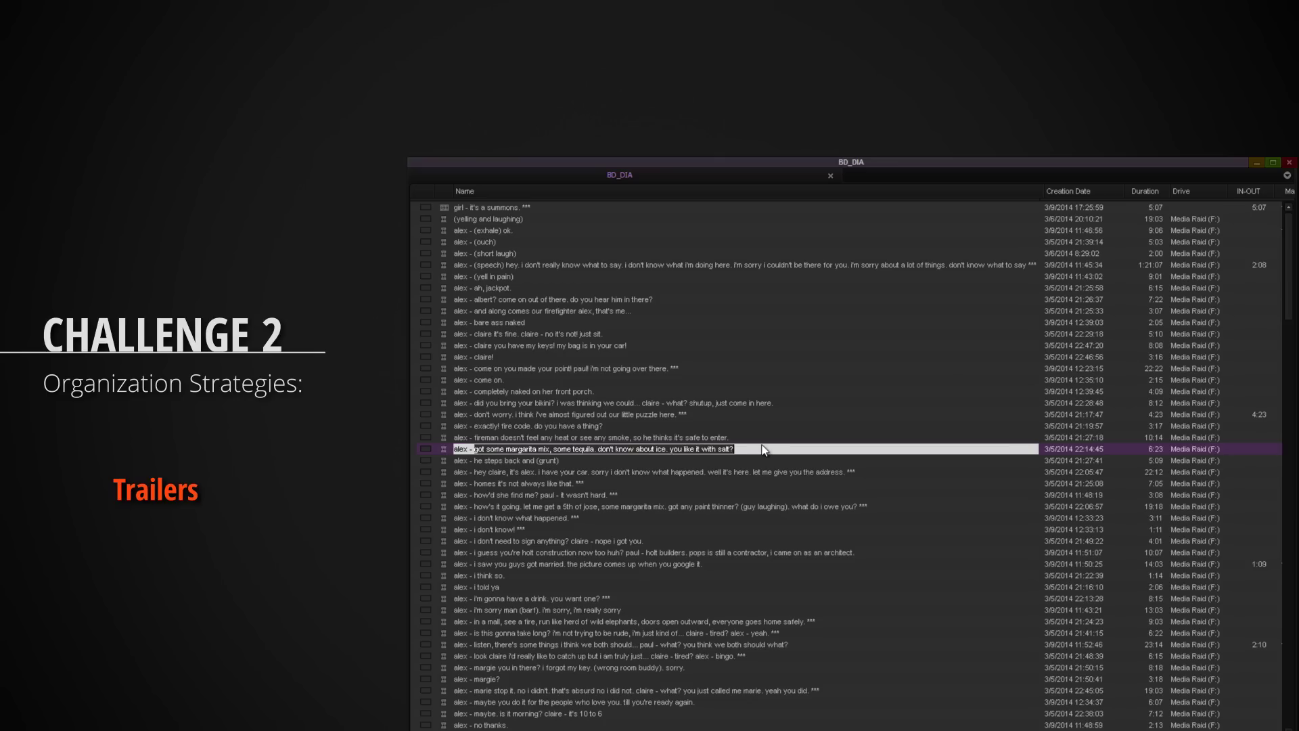
left_click(442, 452)
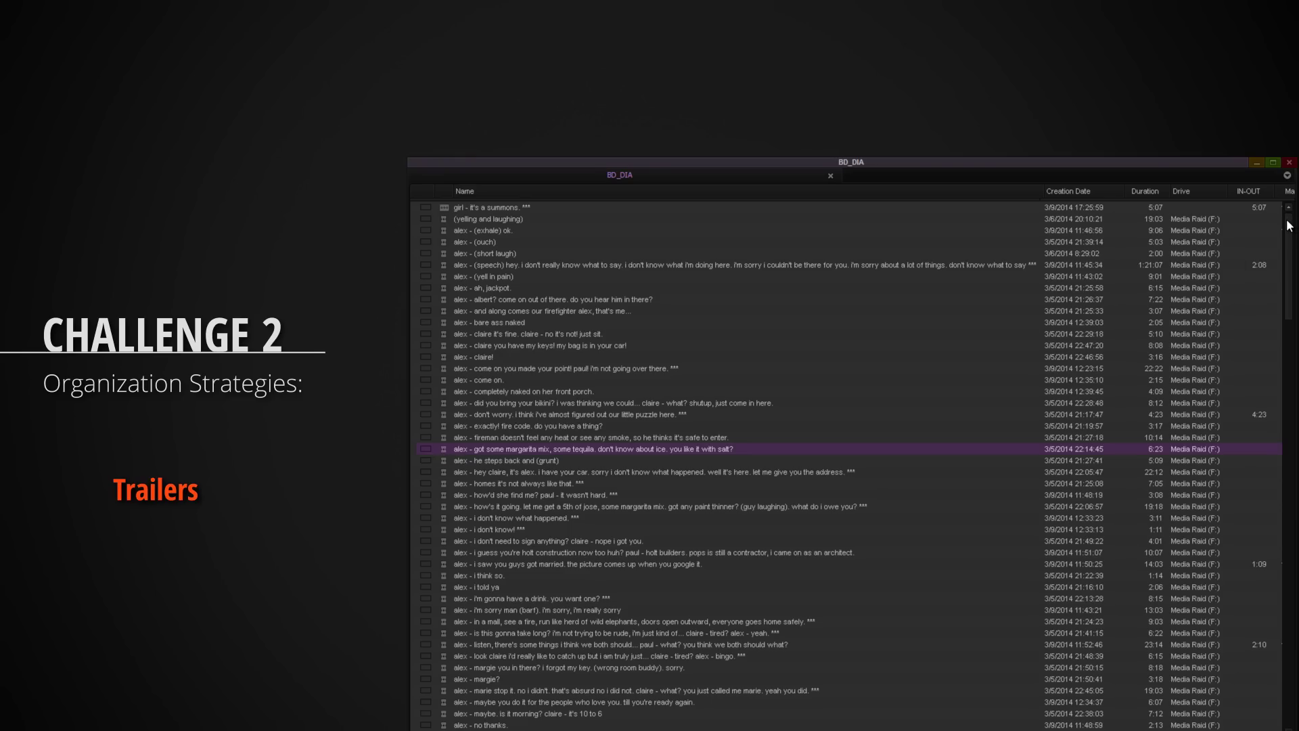
left_click_drag(1289, 226, 1288, 675)
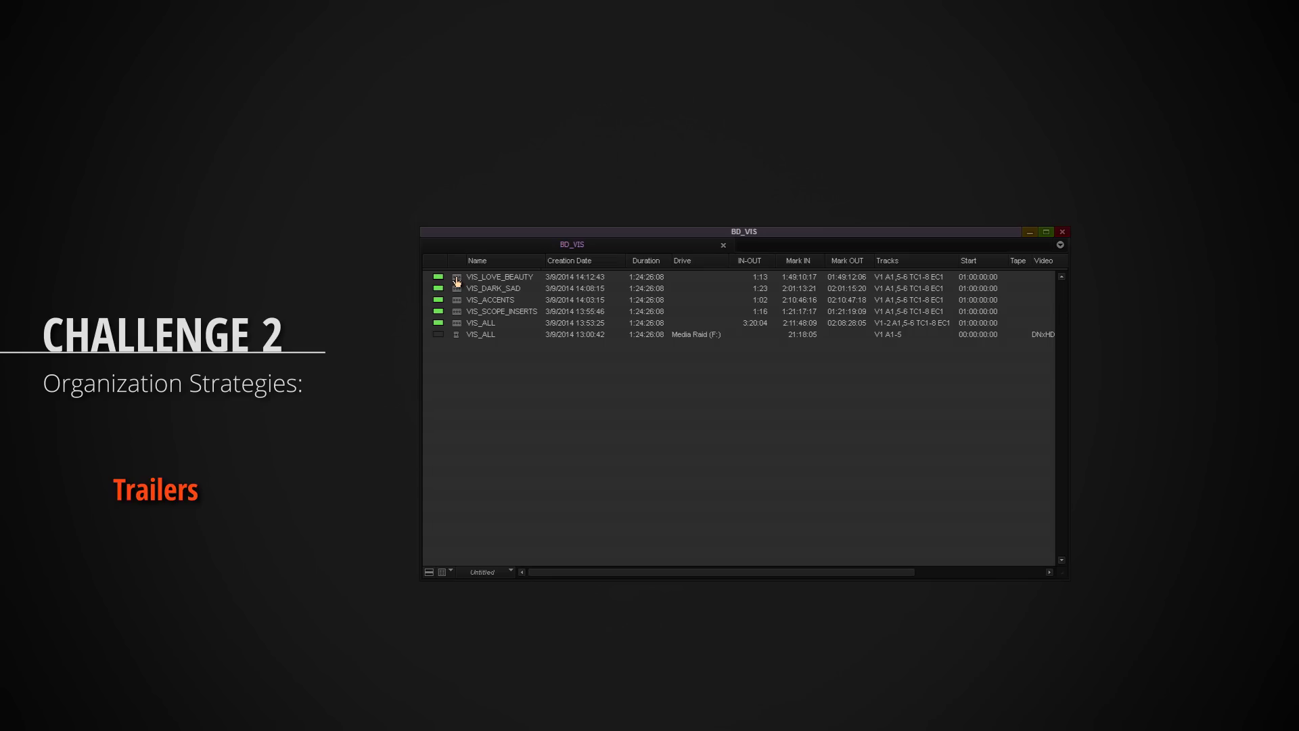
left_click(457, 280)
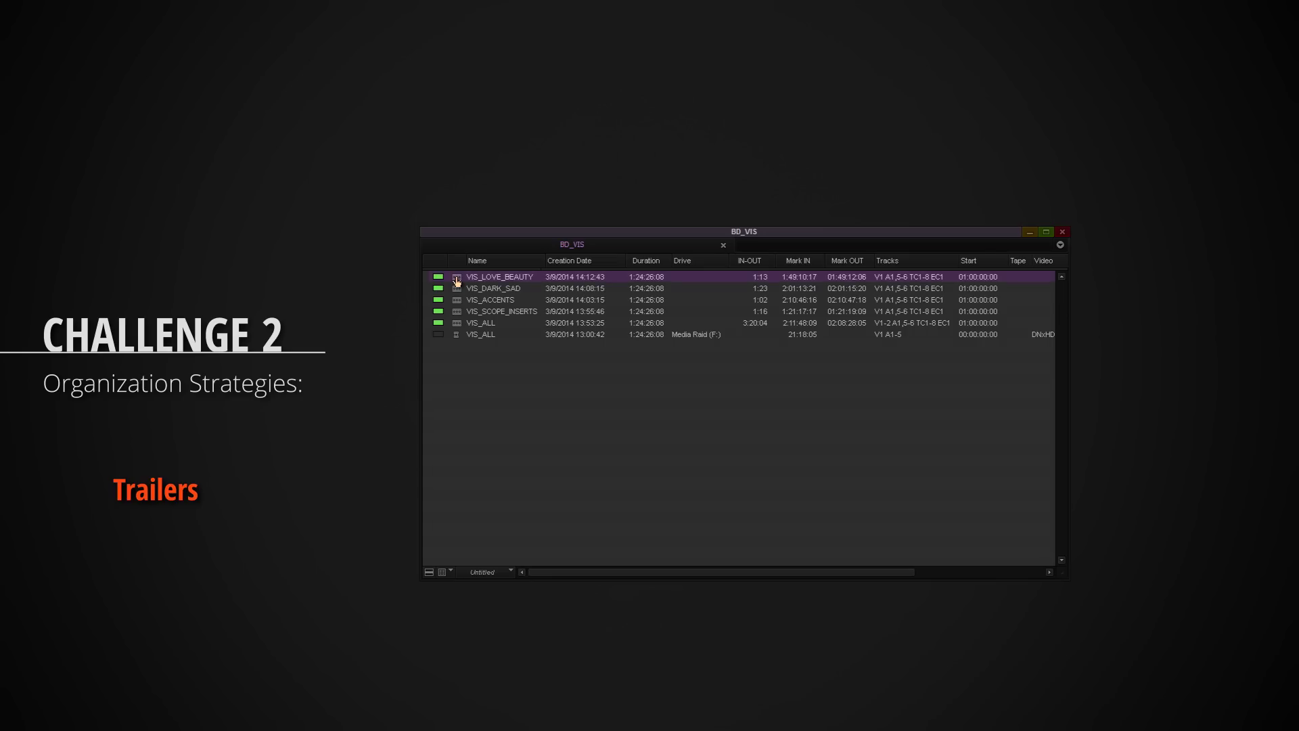
left_click(458, 289)
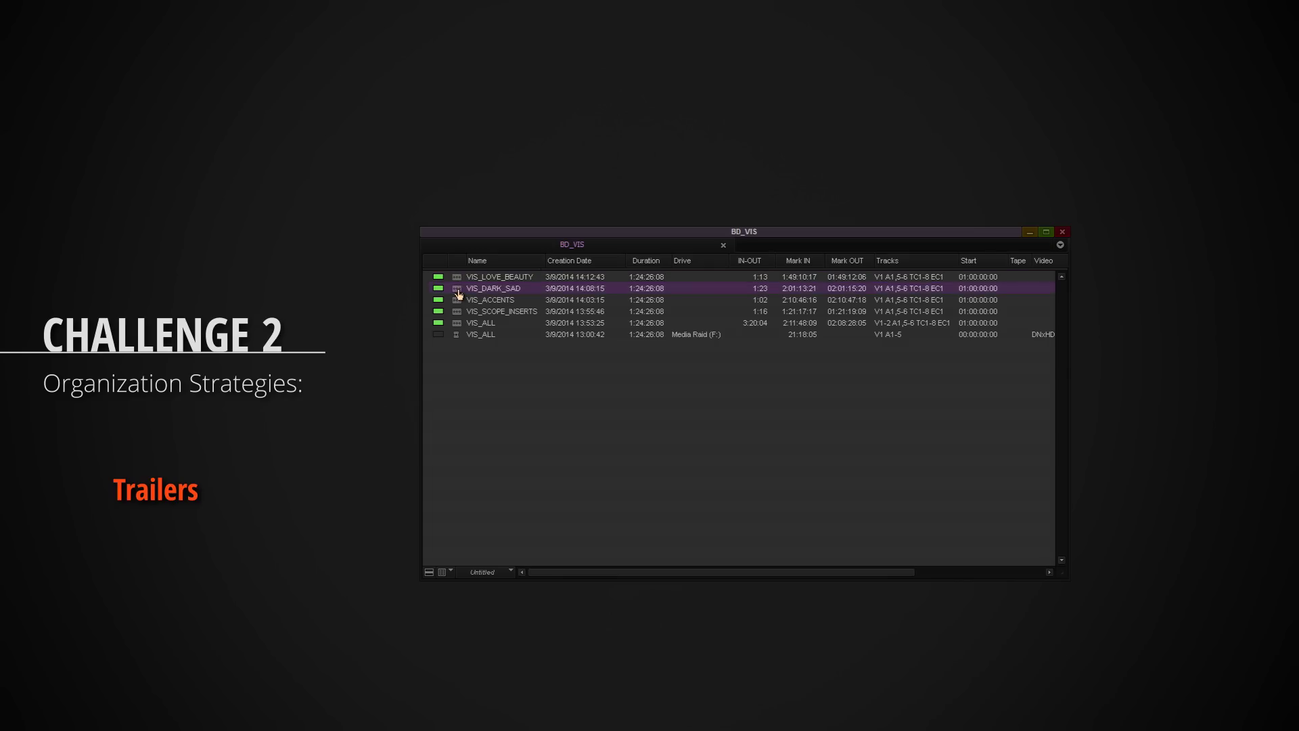
left_click(458, 302)
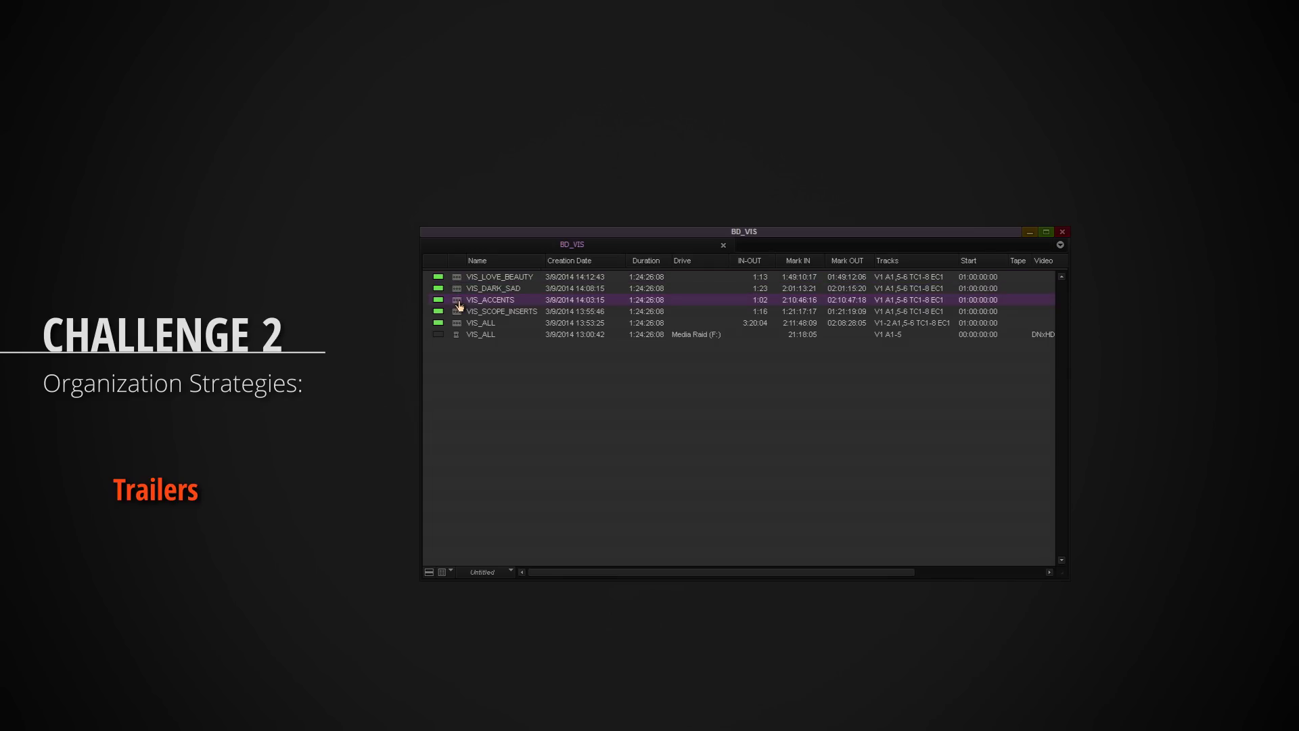
left_click(459, 314)
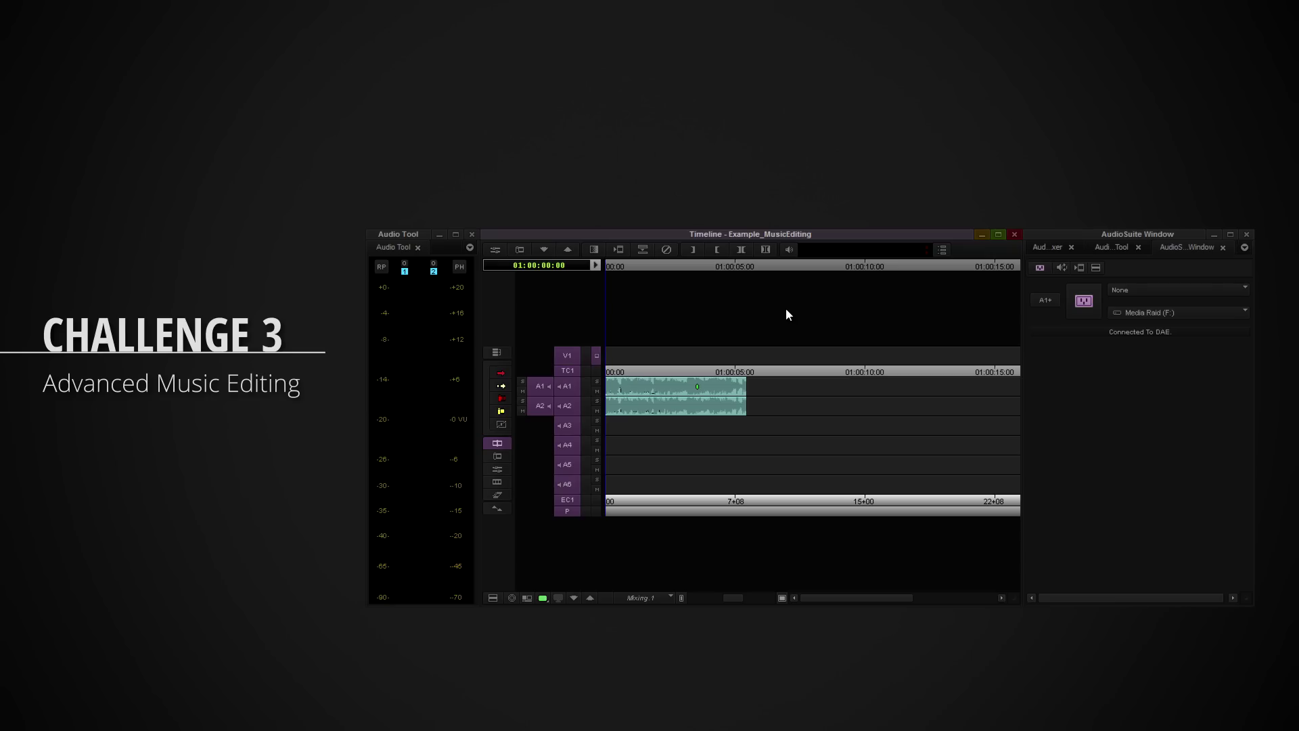
Play the five-second music cue on A1–A2 in Example_MusicEditing.
key("space")
Split the music cue at 01:00:02:23 and drag its tail segment later, past the clip end.
left_click(702, 391)
key("ctrl+]")
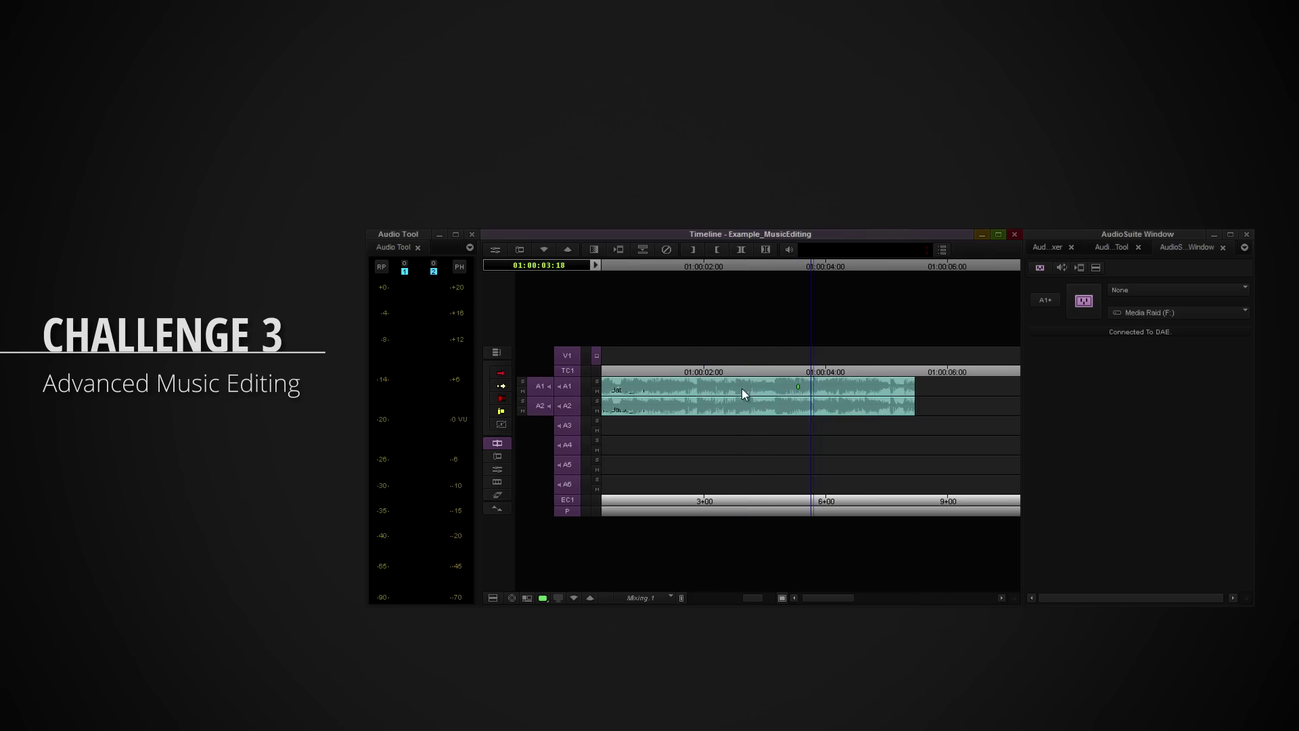
left_click(764, 388)
key("space")
key("space")
key("h")
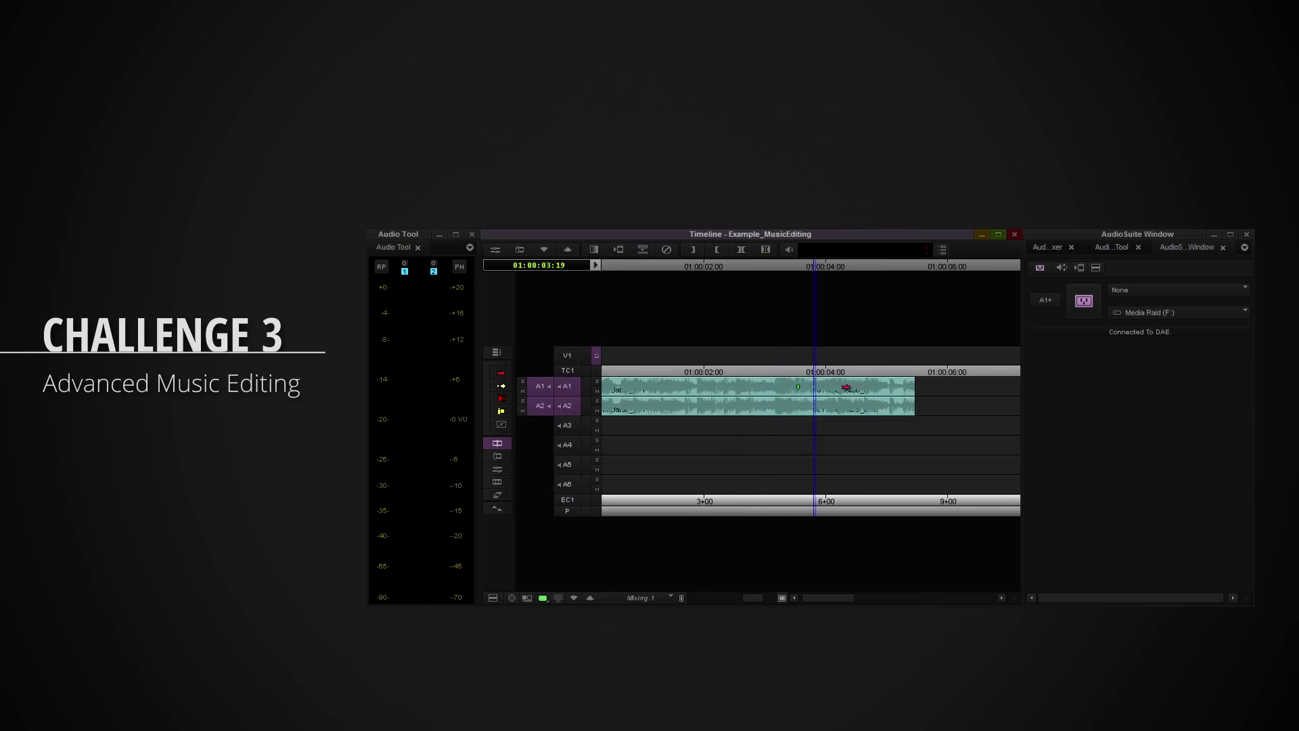
left_click(829, 384)
left_click_drag(829, 384, 969, 383)
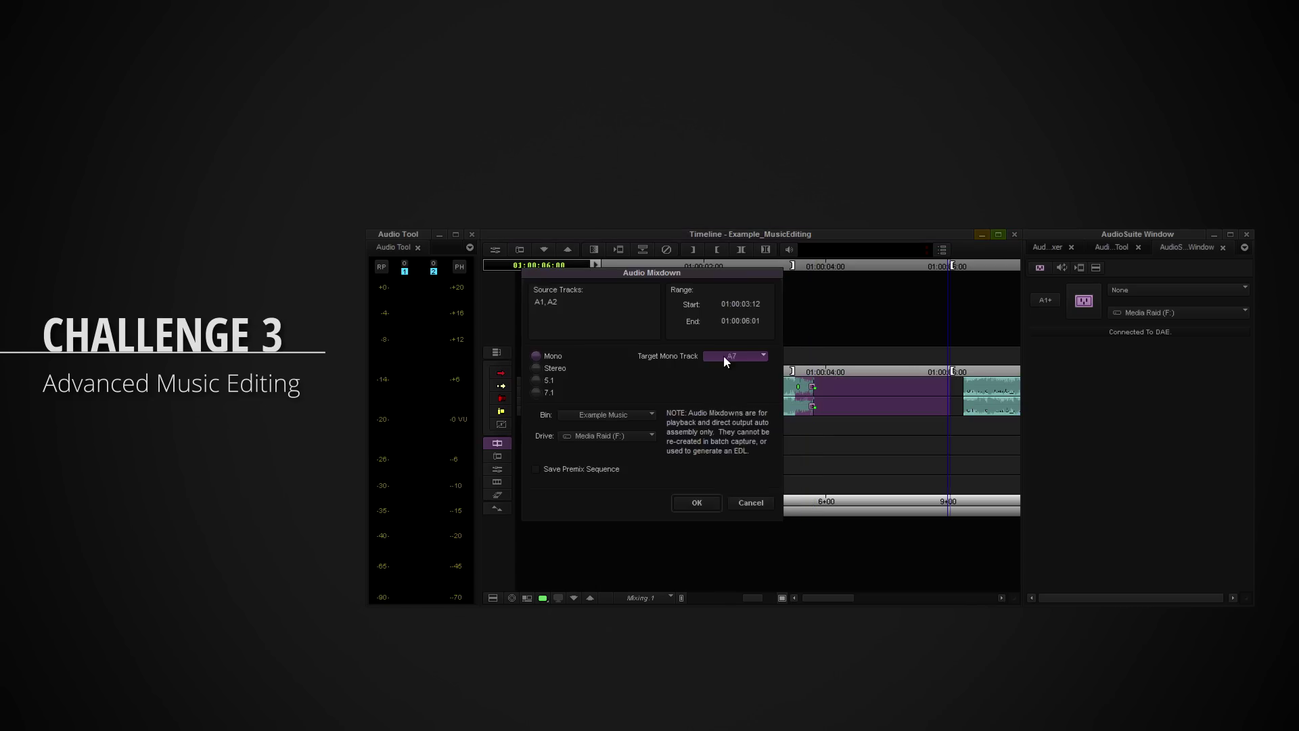
Mix down the section to A3–A4 and render D-Verb reverb onto the mixdown clips.
left_click(724, 355)
left_click(727, 331)
left_click(697, 502)
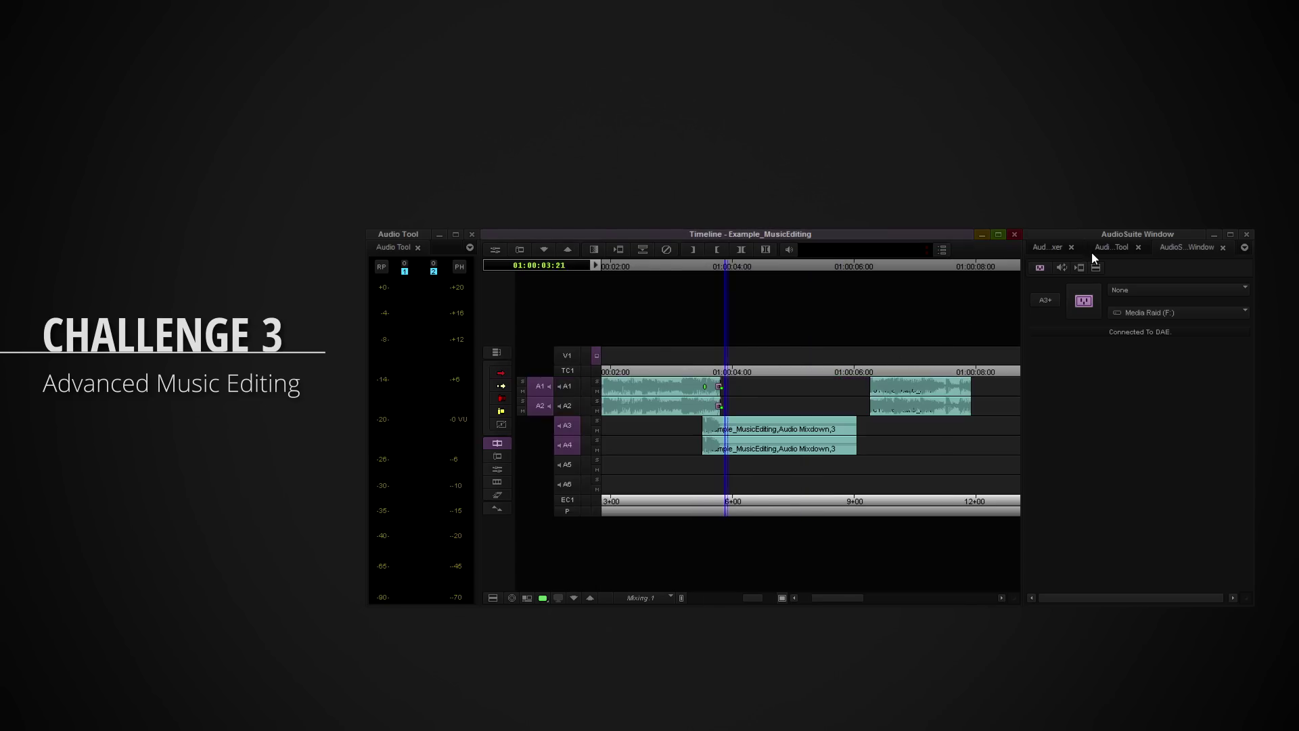
left_click(1126, 287)
left_click(1083, 301)
left_click(664, 328)
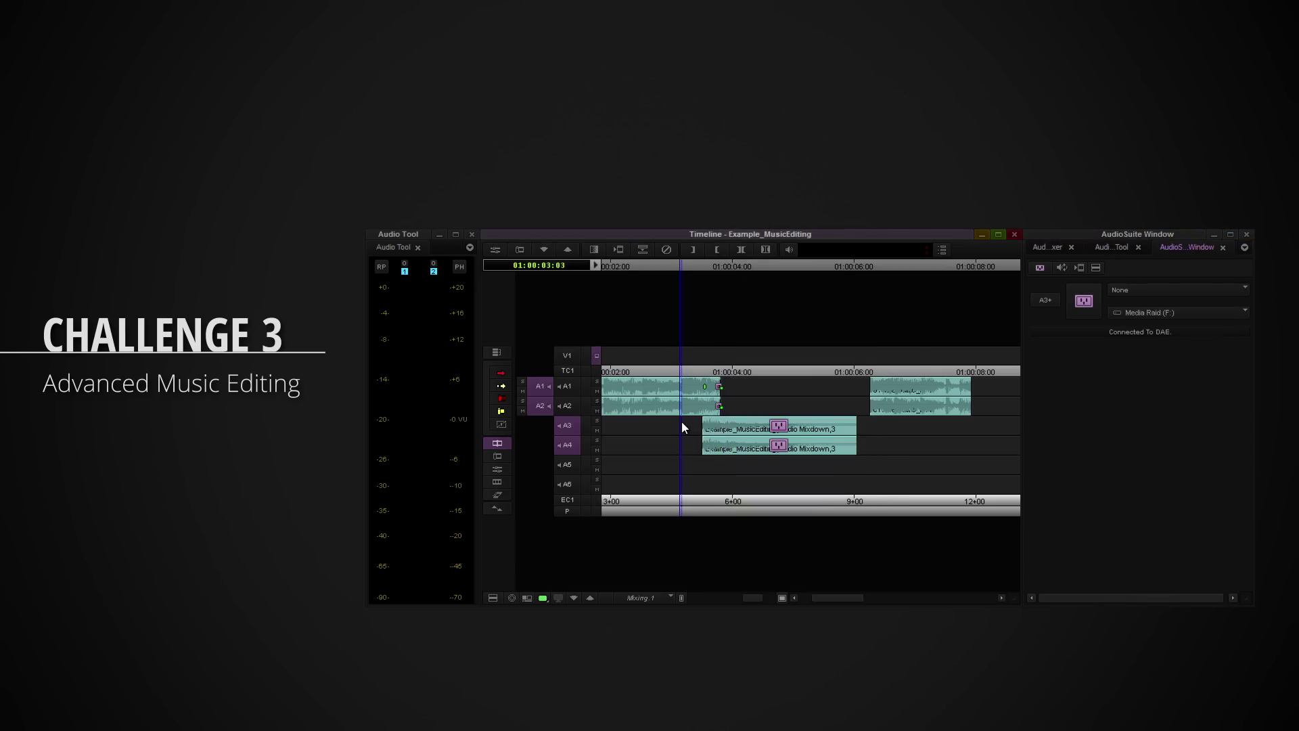
Create a second mixdown on A5–A6 and render it with the Reverse AudioSuite effect.
key("space")
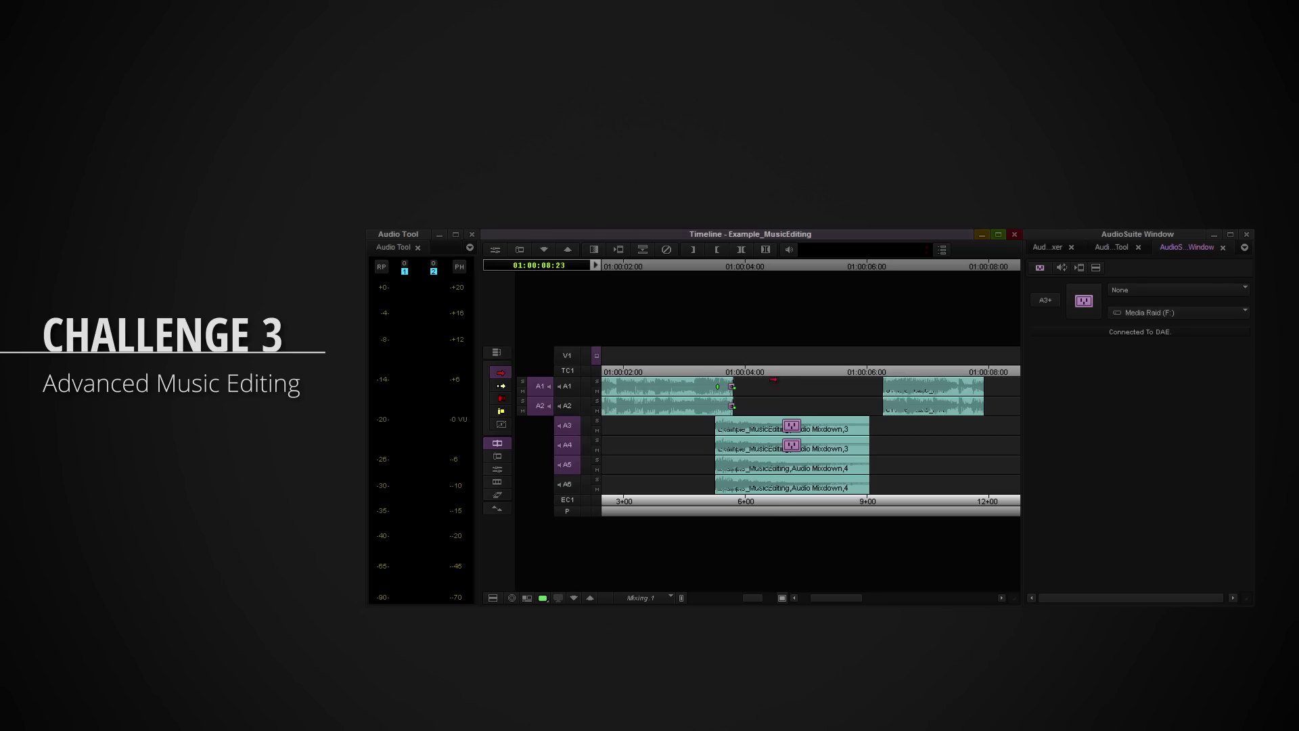
left_click(777, 371)
left_click(567, 425)
left_click(567, 445)
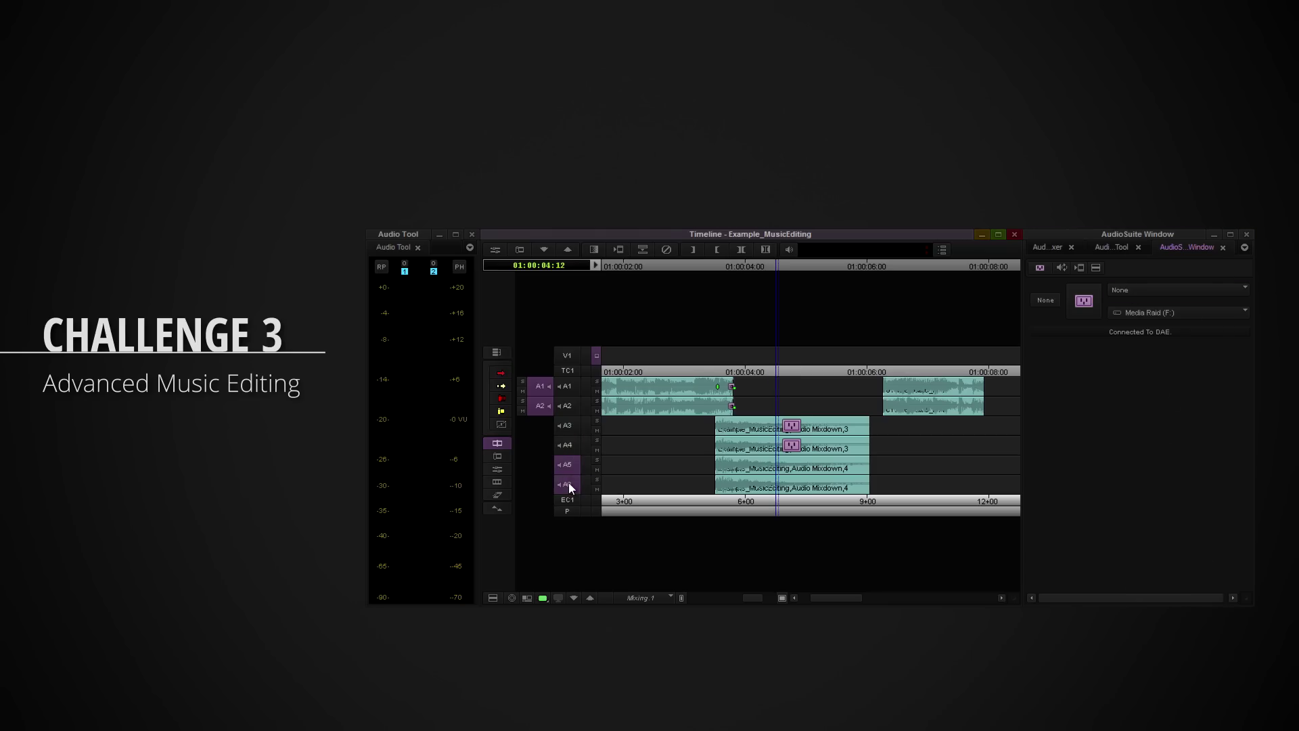
left_click(1178, 290)
left_click(1150, 516)
left_click(783, 470)
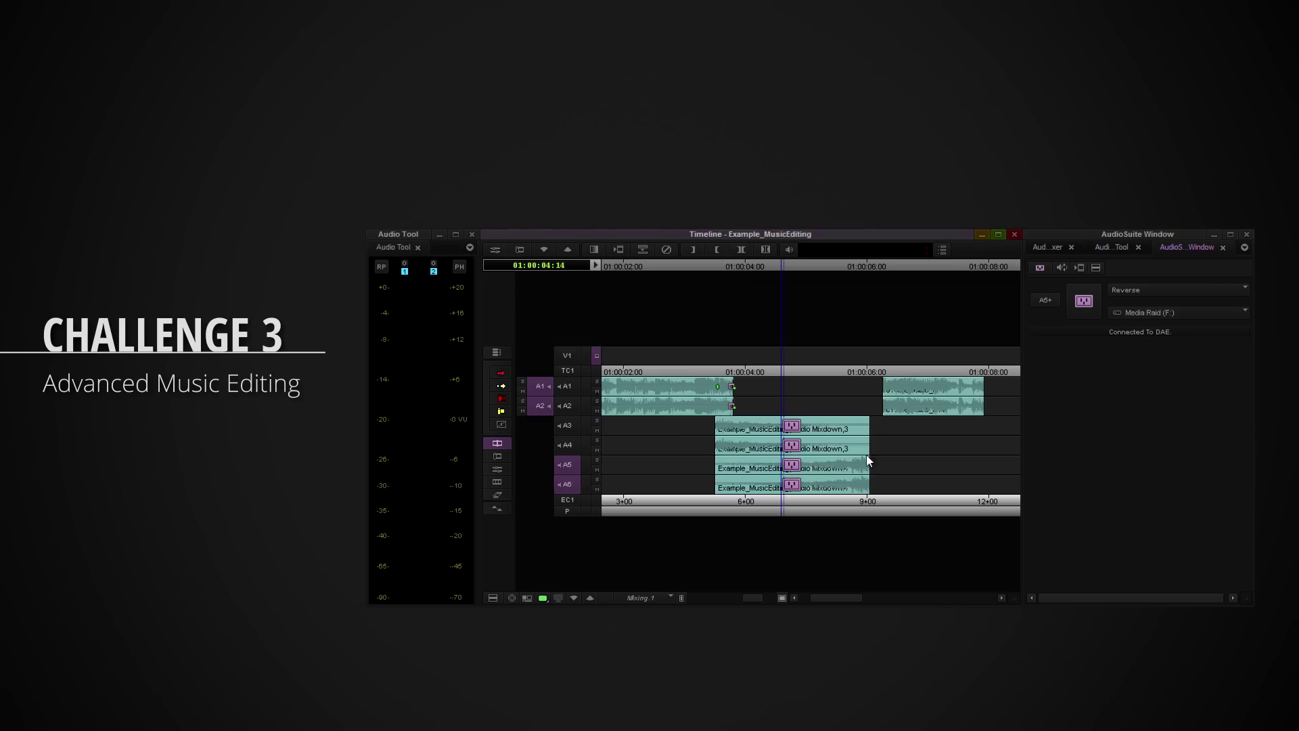
left_click(500, 373)
Slide the cue's tail slightly earlier and play back the reversed build-up into the join.
left_click_drag(934, 396, 920, 396)
left_click(674, 371)
key("space")
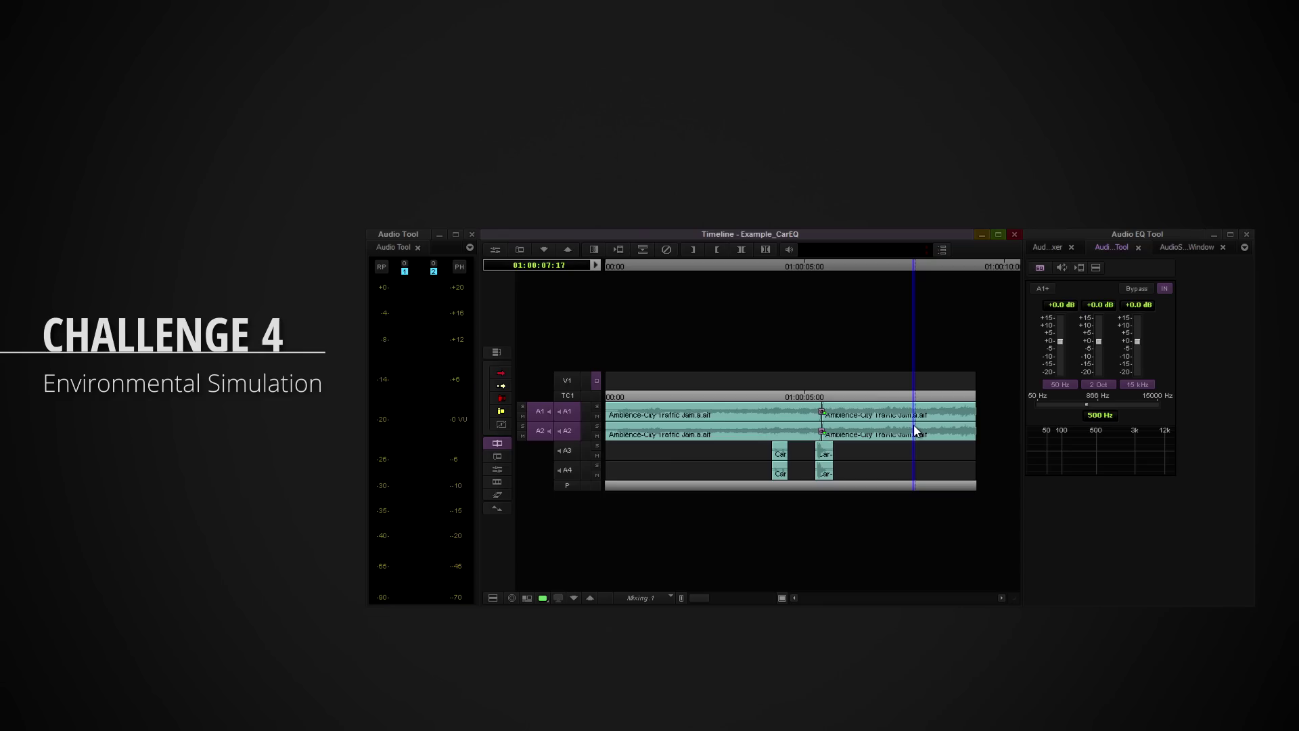
Return to the start of the Example_CarEQ timeline.
left_click_drag(916, 431, 607, 425)
Play the traffic ambience, raise the mid EQ frequency and cut the mid and high bands to -20 dB.
key("space")
left_click_drag(1087, 404, 1152, 404)
left_click_drag(1099, 340, 1138, 388)
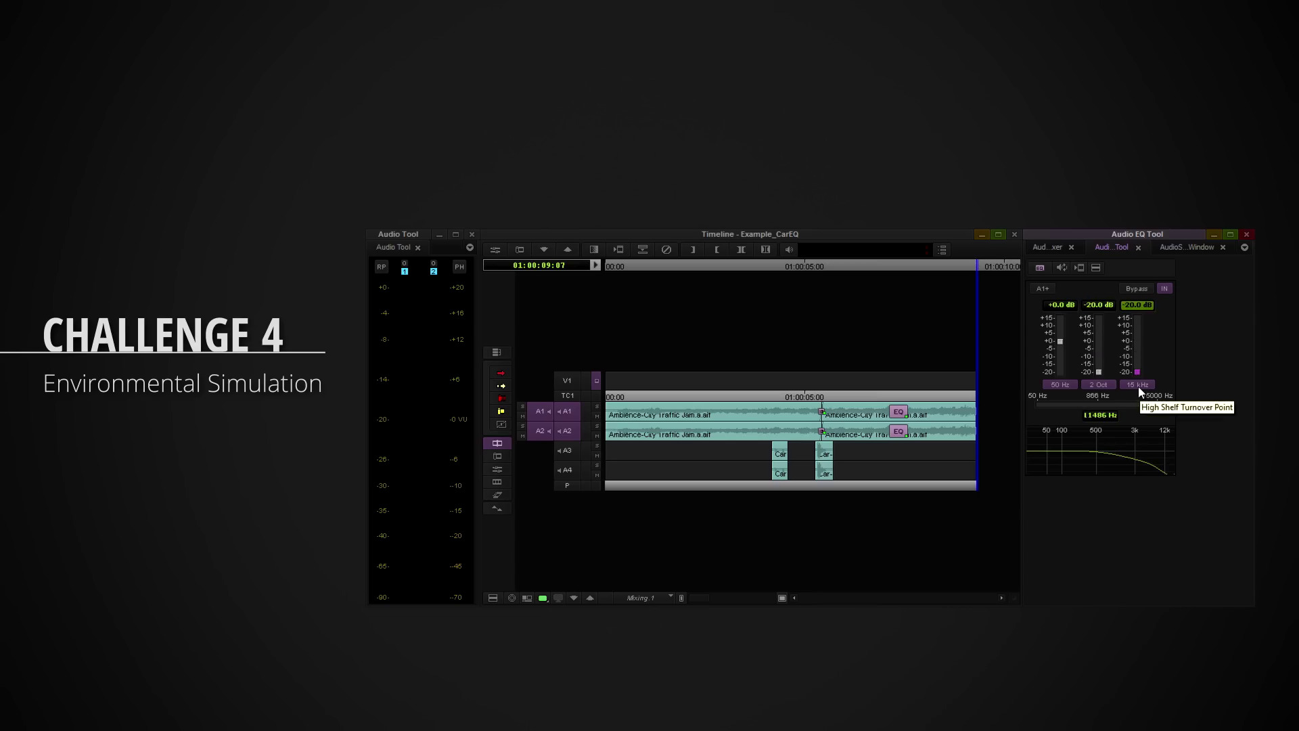
left_click(872, 397)
Load D-Verb for track A1 in the AudioSuite window and render it onto the ambience clips.
left_click(1176, 247)
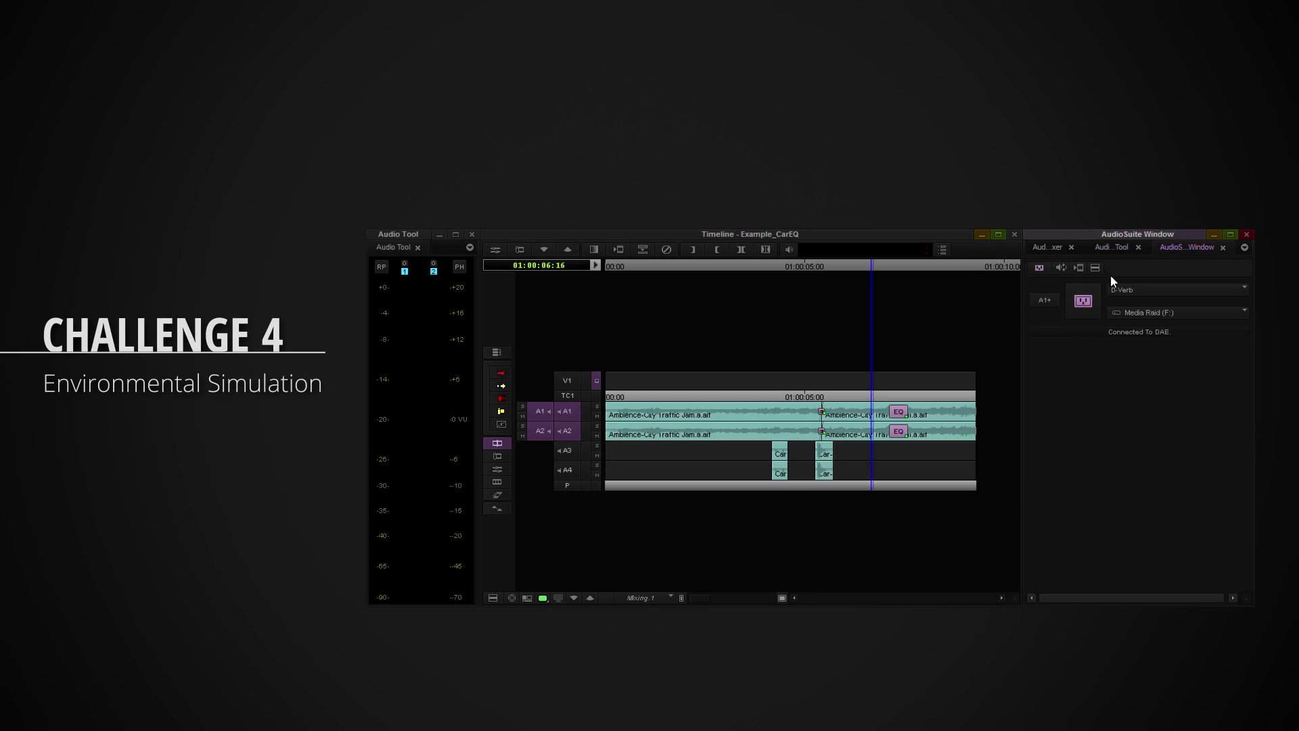
left_click(1083, 300)
left_click_drag(595, 115, 644, 291)
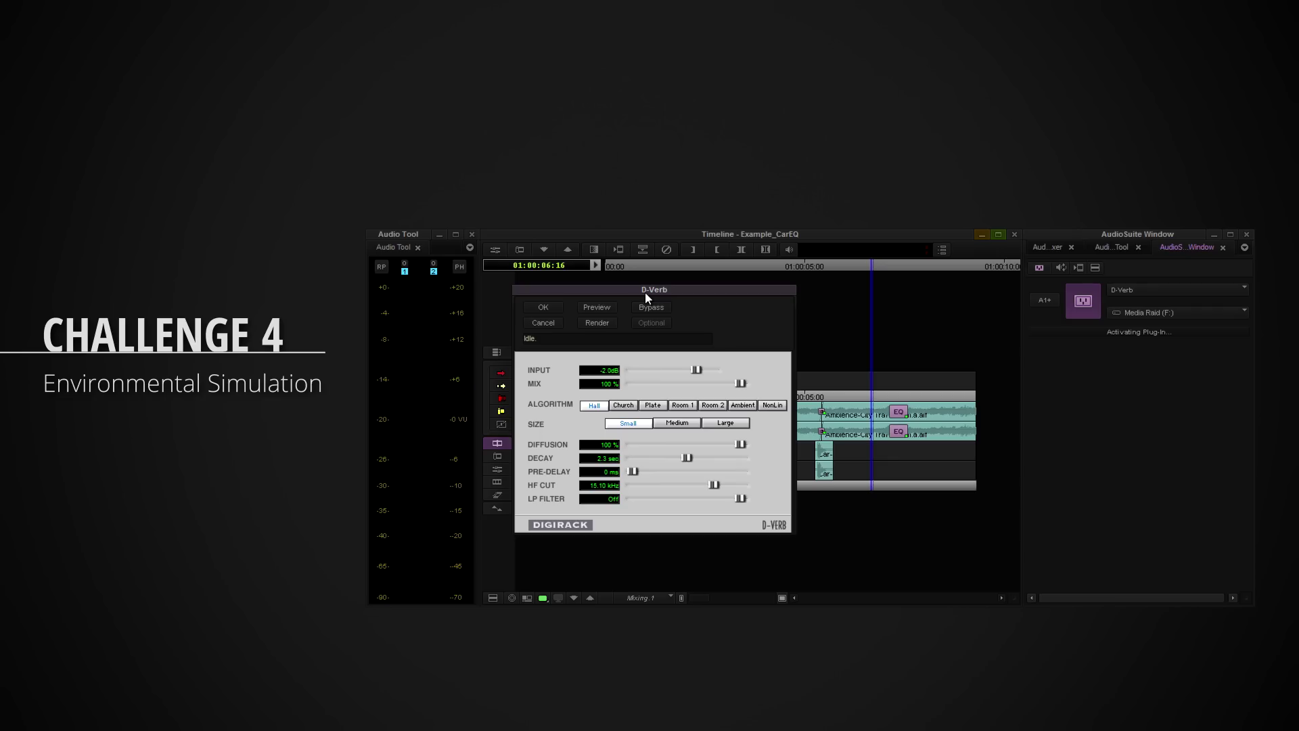
left_click(591, 325)
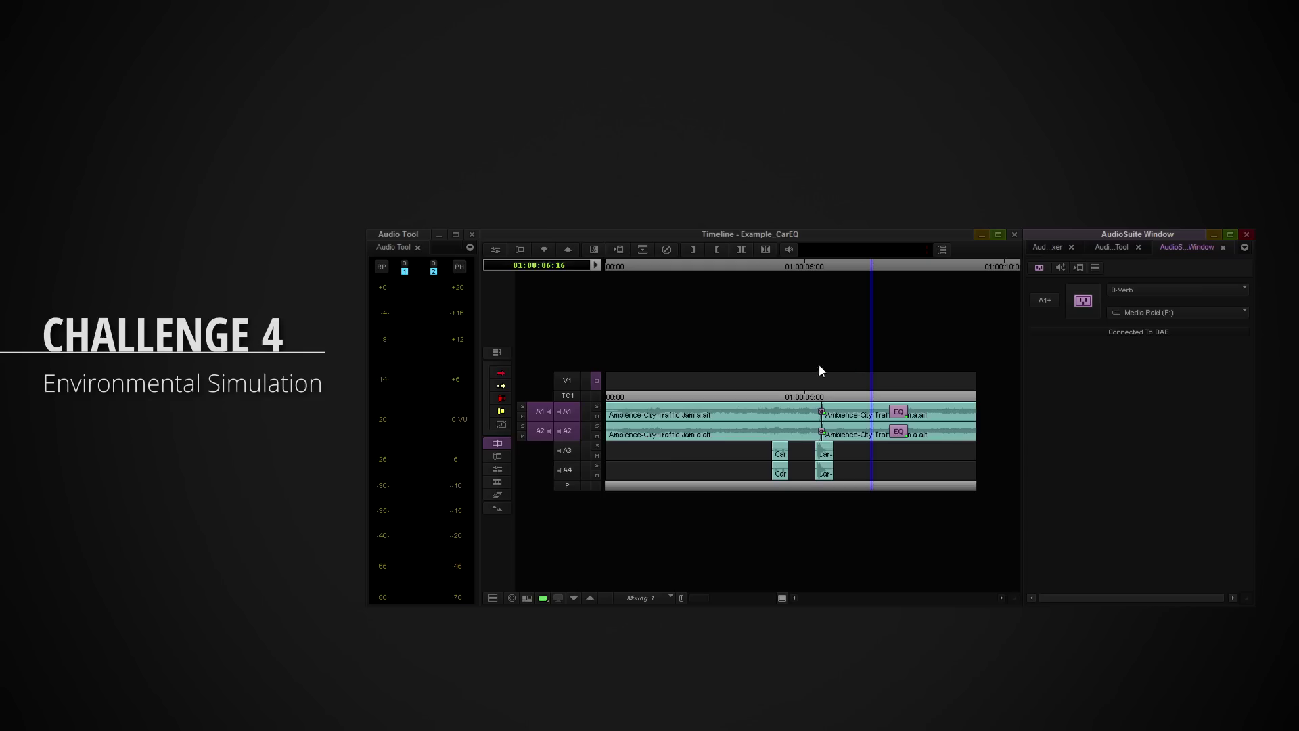
left_click_drag(621, 399, 572, 398)
key("space")
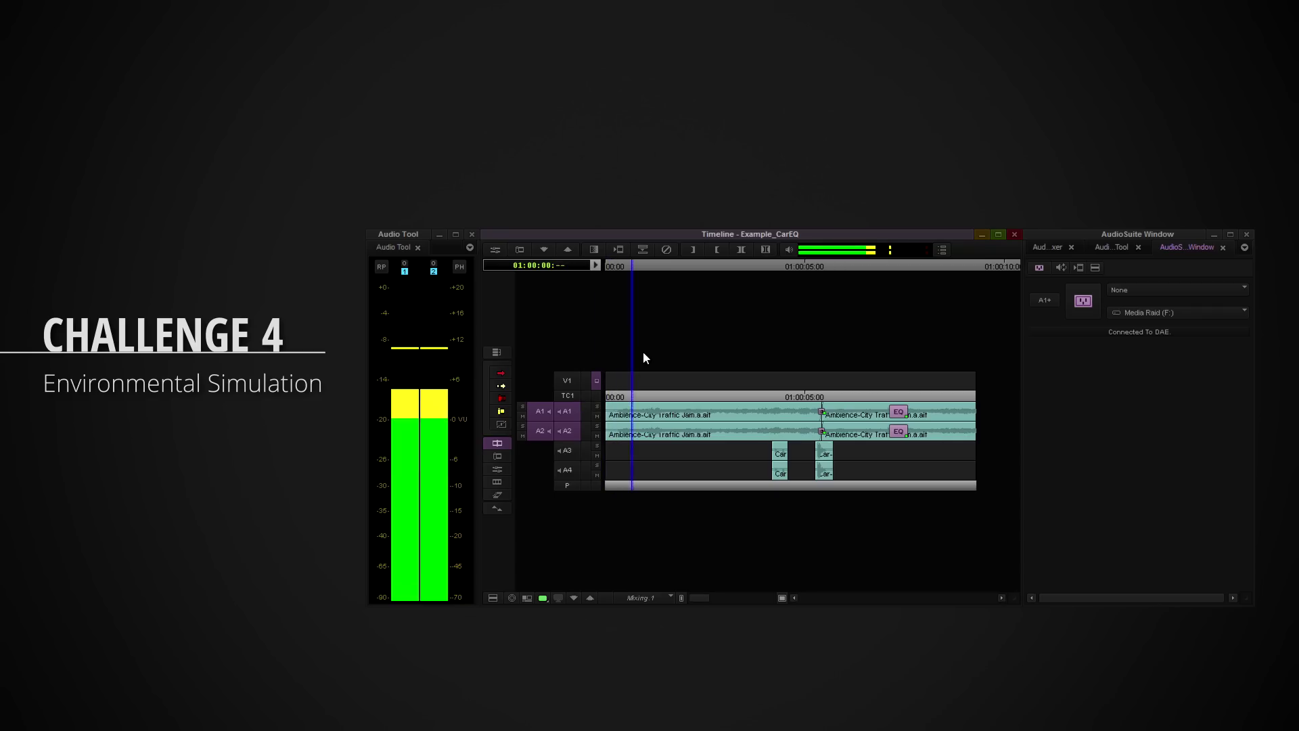